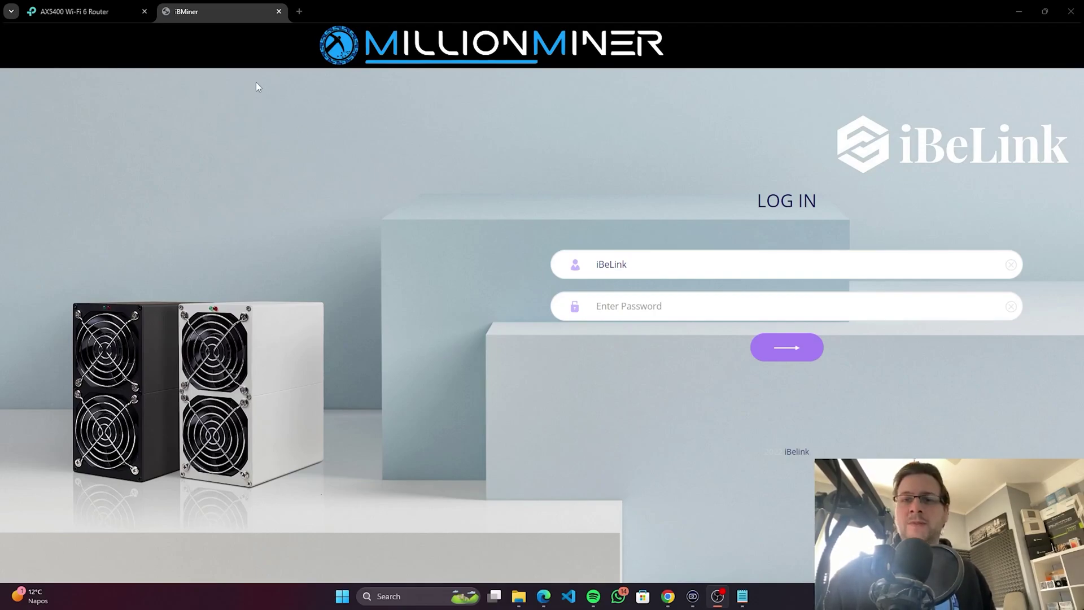
Step: Switch to the AX5400 router tab to show the DHCP Server client list
left_click(79, 11)
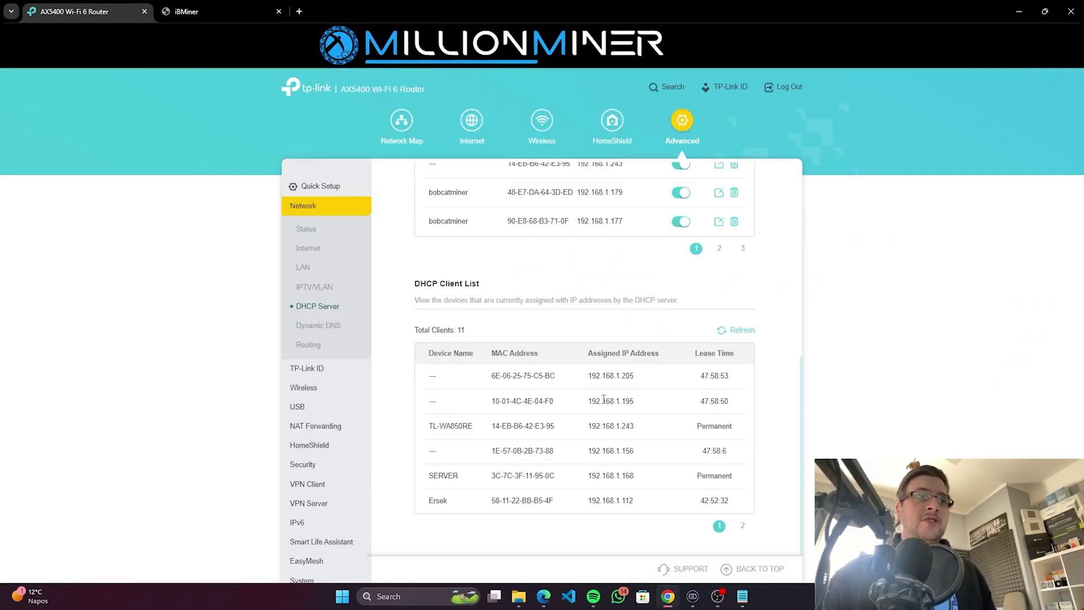
Step: Log in to the iBeLink miner console and dismiss Chrome's password popups
left_click(247, 9)
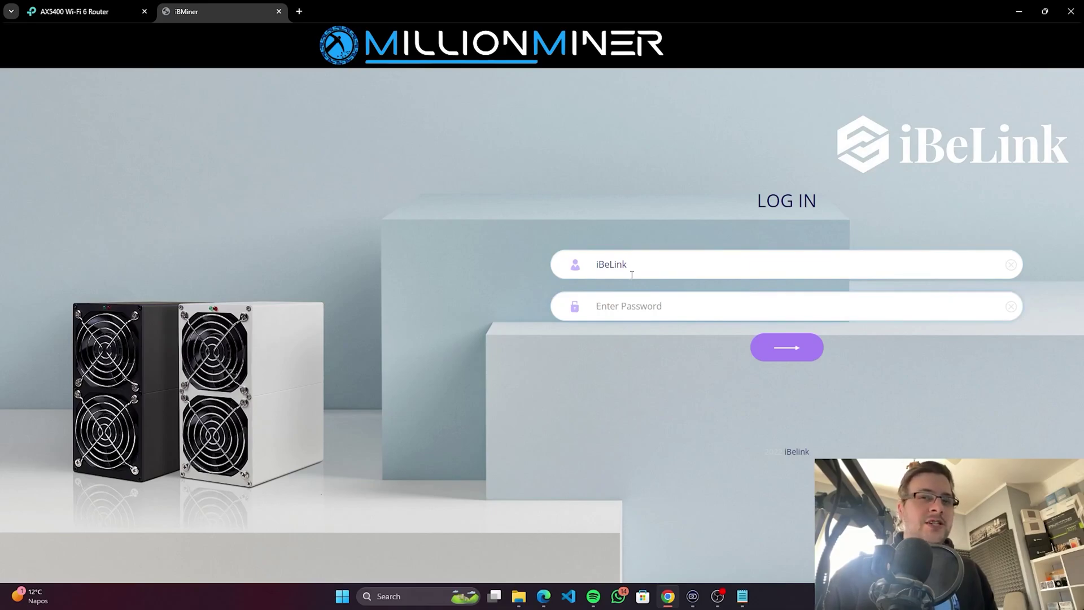
type("ibeli")
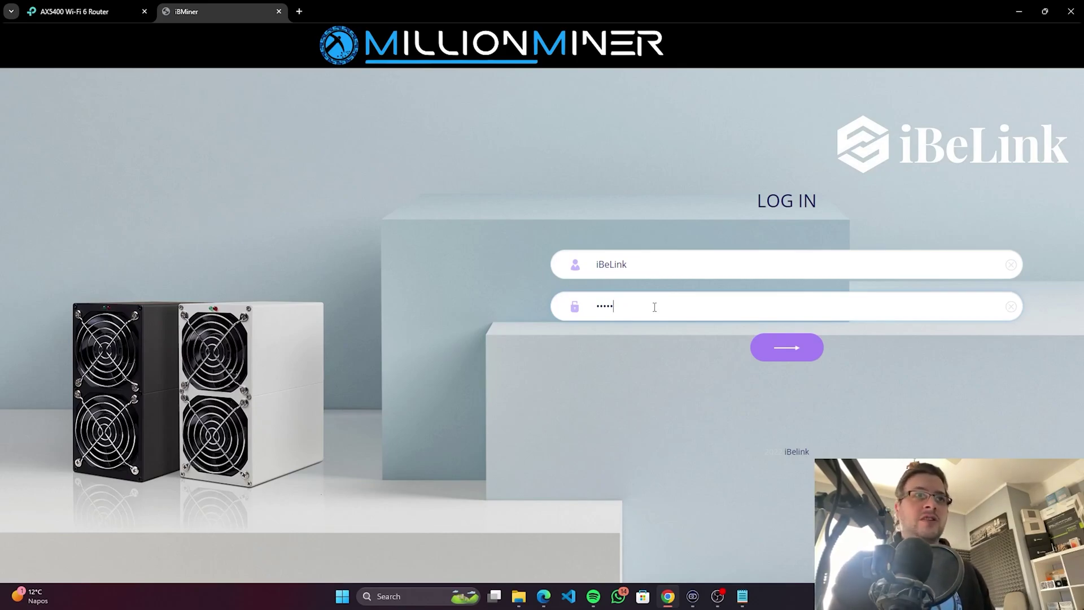
key("Return")
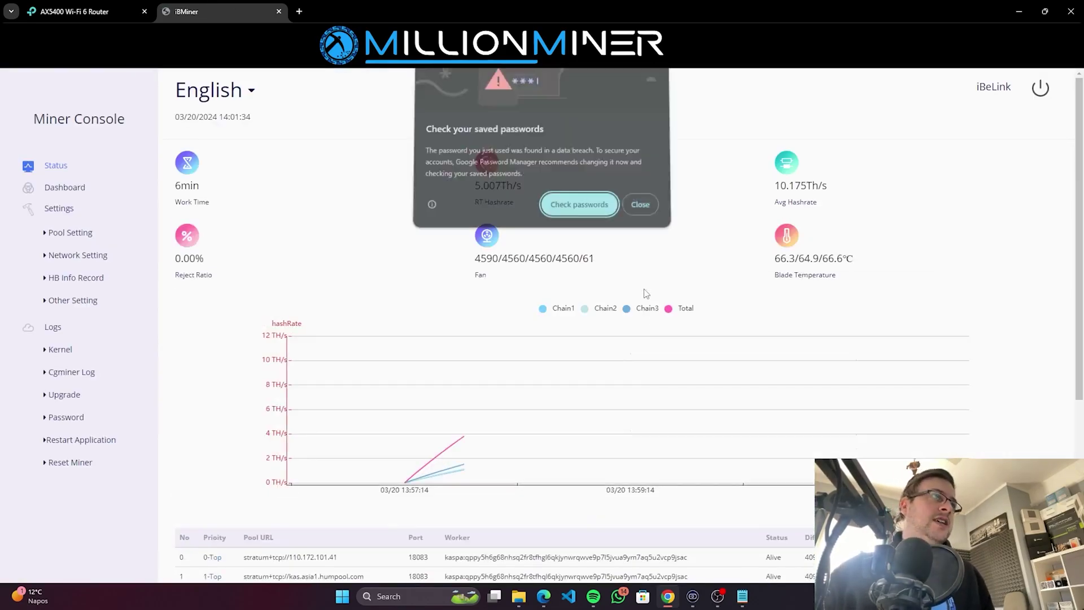
left_click(641, 204)
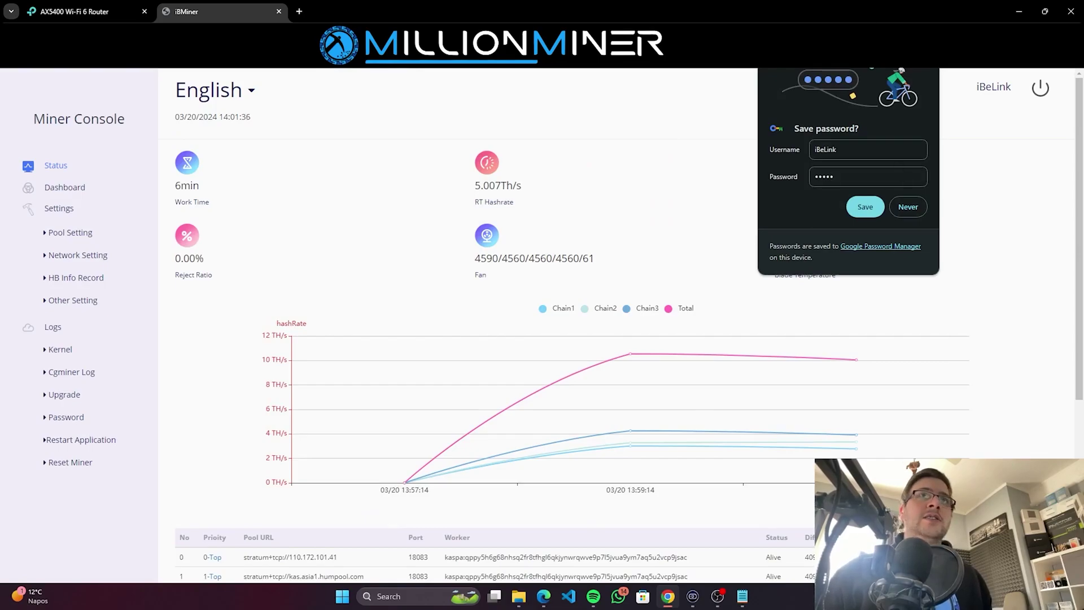
left_click(264, 407)
Step: Scroll through the Status overview of hashrate, fans, temperatures and pools
scroll(350, 306, "down", 2)
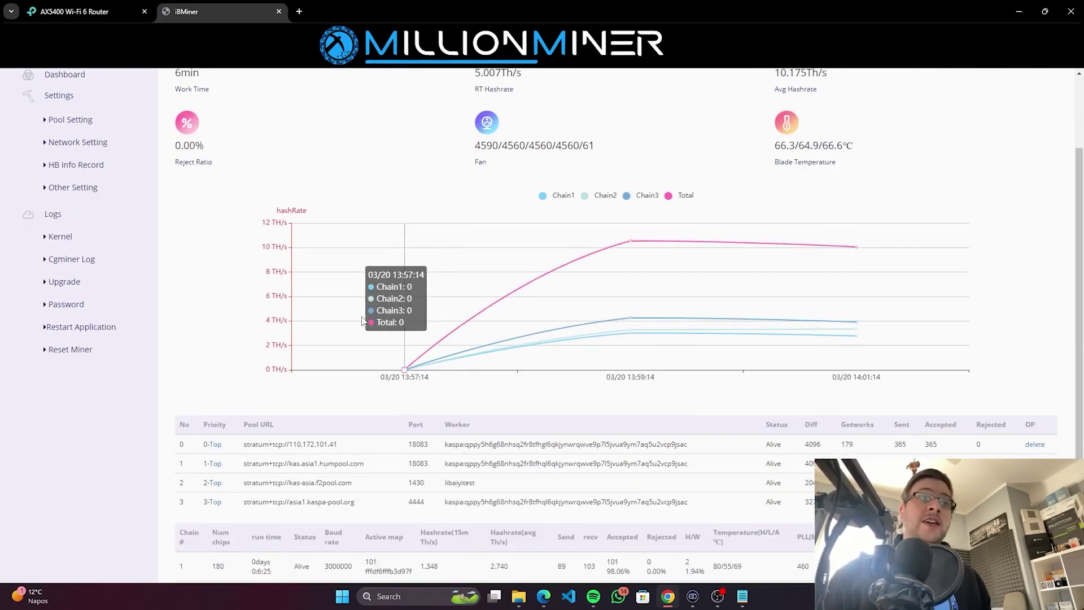
scroll(210, 282, "up", 2)
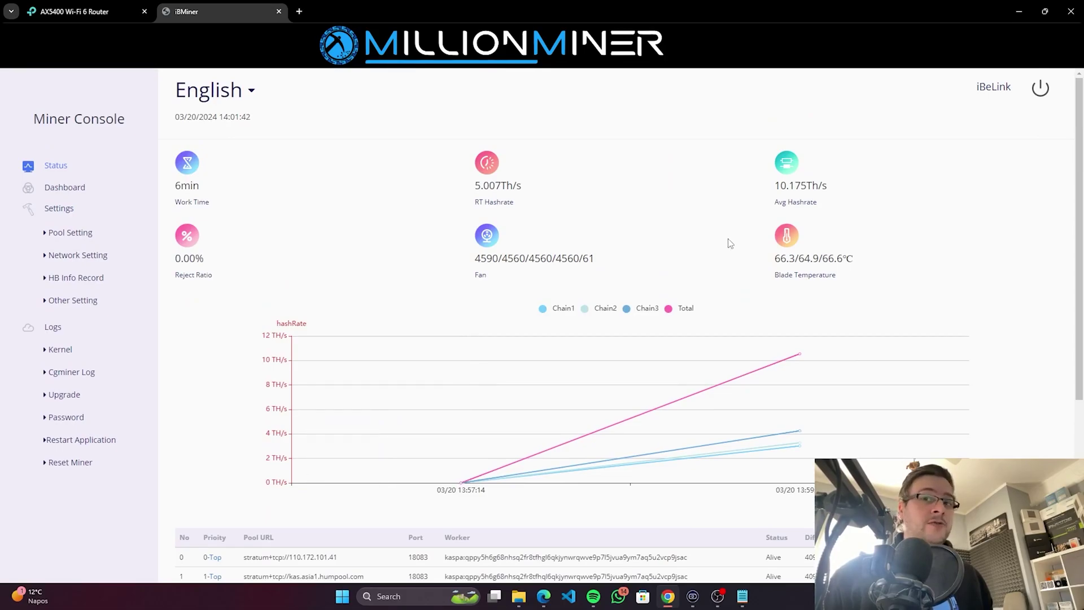
scroll(598, 278, "down", 2)
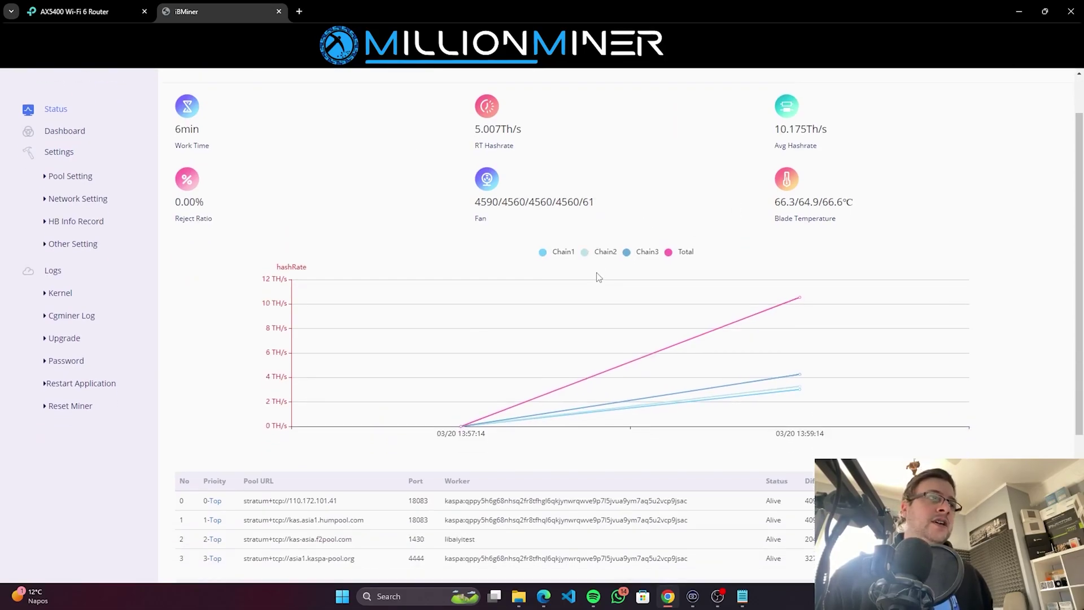
scroll(575, 282, "up", 1)
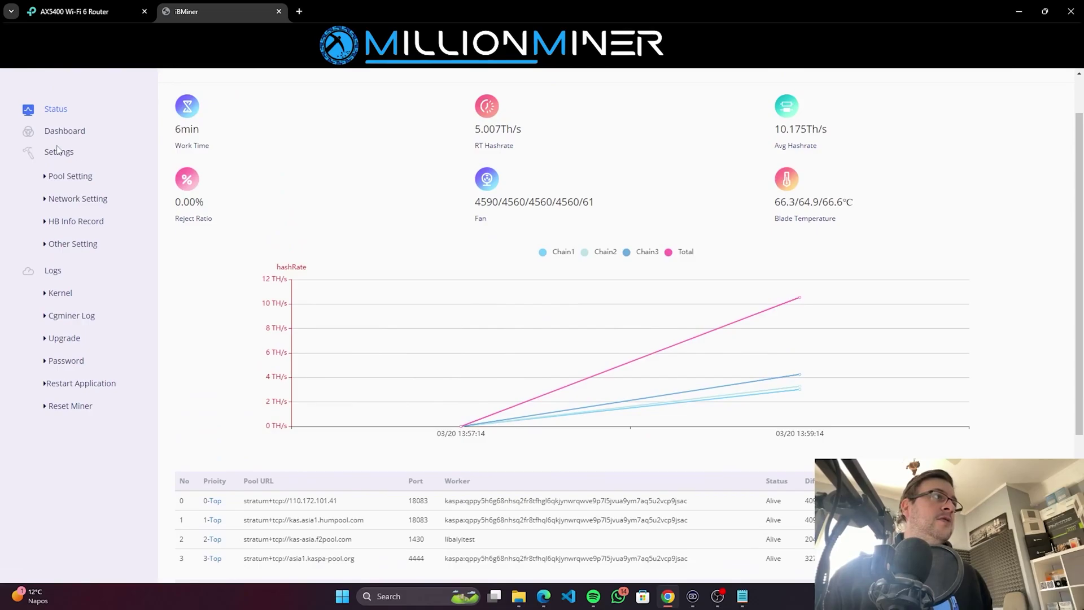
left_click(70, 176)
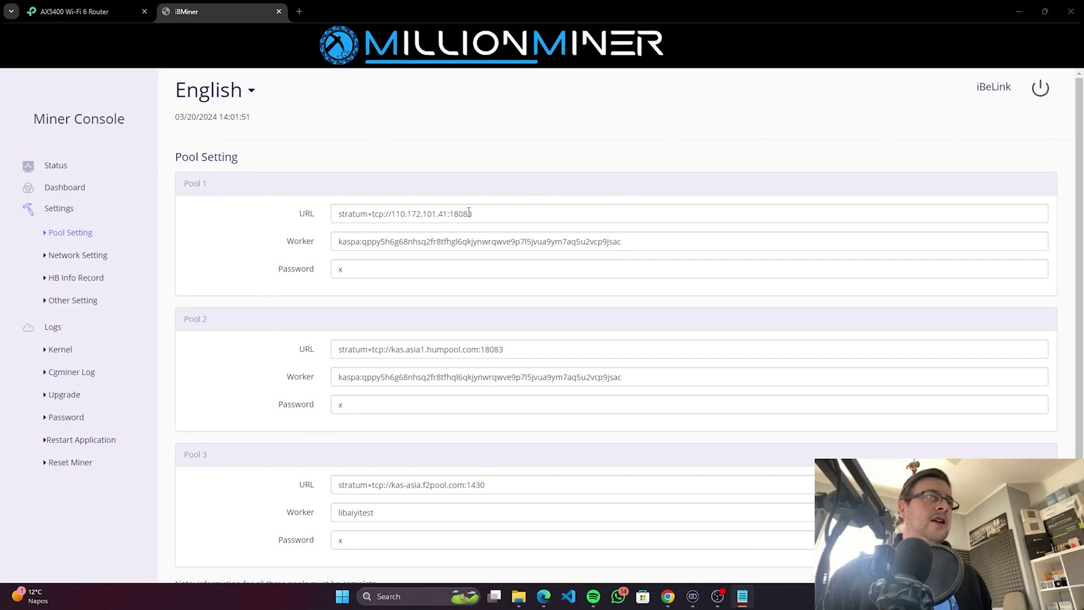
Step: Set Pool 1 to stratum+tcp://kas-euro.f2pool.com:1400 and clear the Pool 2 URL and worker
scroll(295, 310, "down", 2)
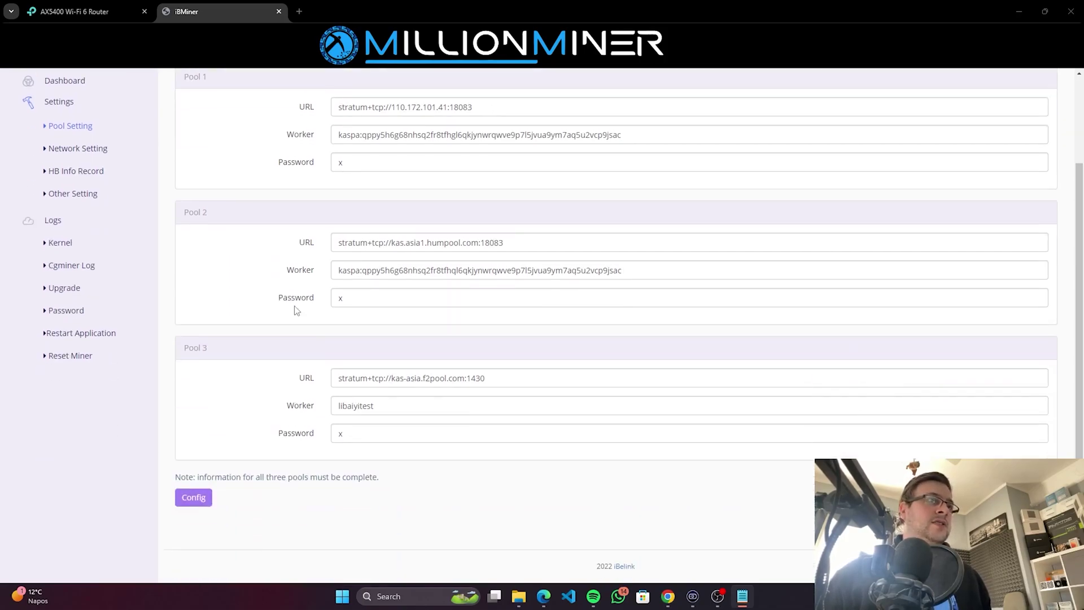
scroll(295, 314, "up", 2)
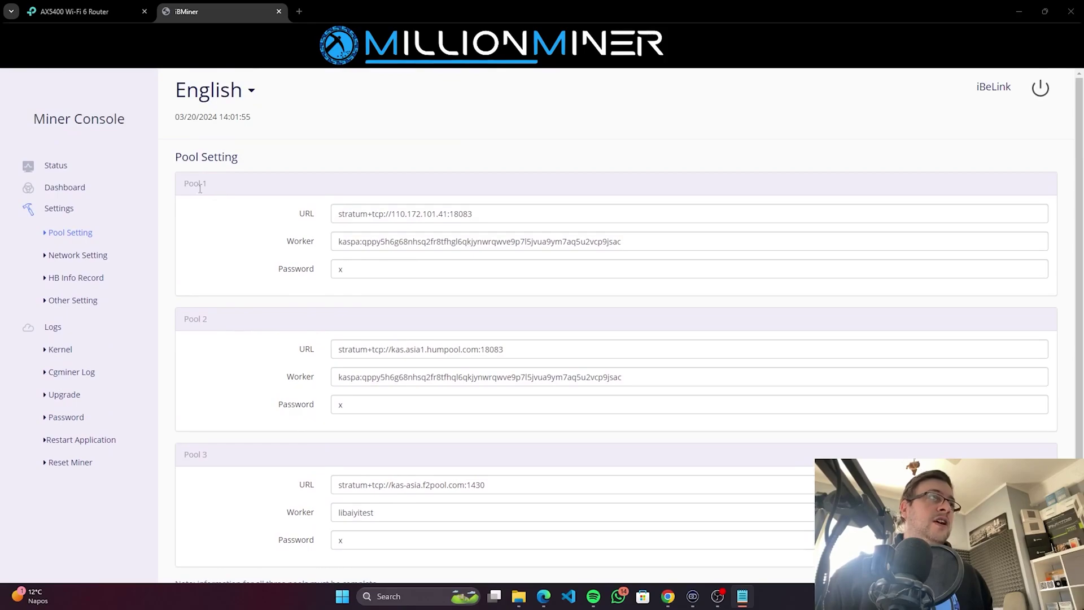
triple_click(520, 220)
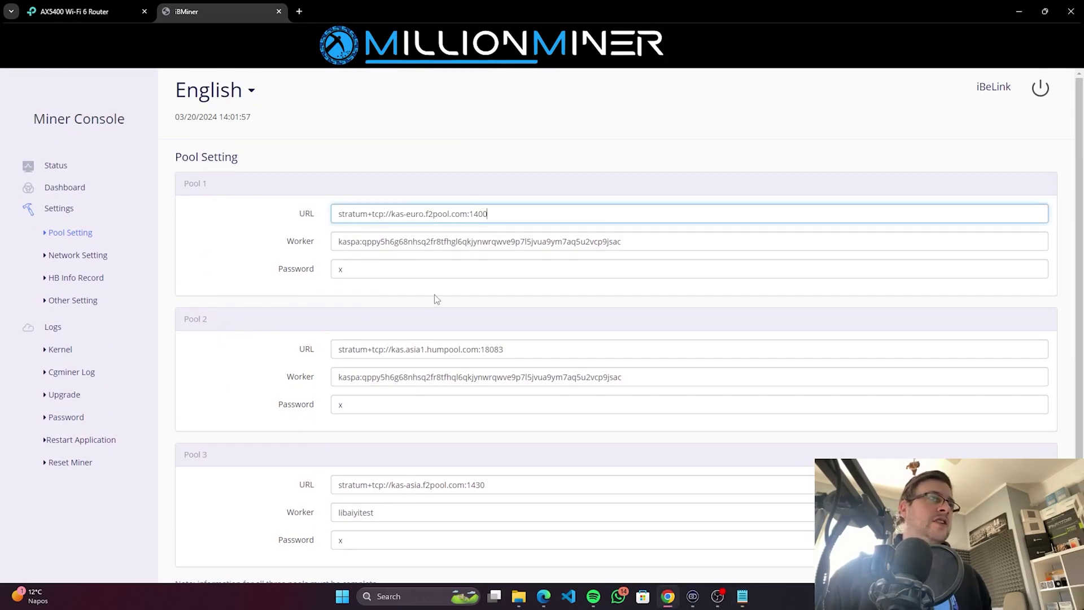
left_click(538, 349)
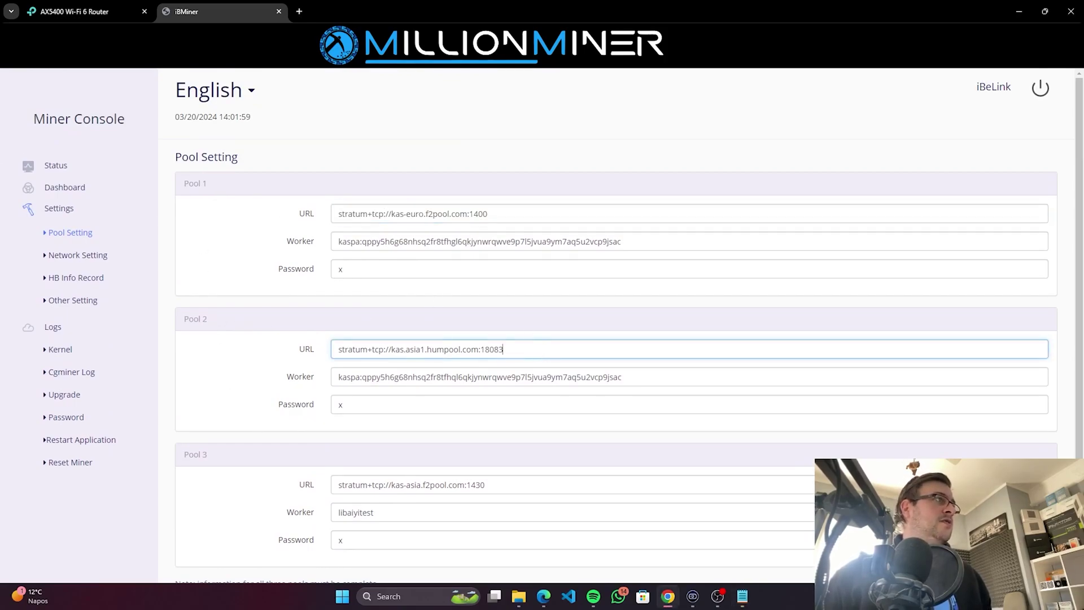
key("ctrl+a")
key("BackSpace")
key("Tab")
key("BackSpace")
key("Tab")
Step: Clear the Pool 3 URL, worker and password, then apply the pool settings
scroll(364, 455, "down", 2)
key("Tab")
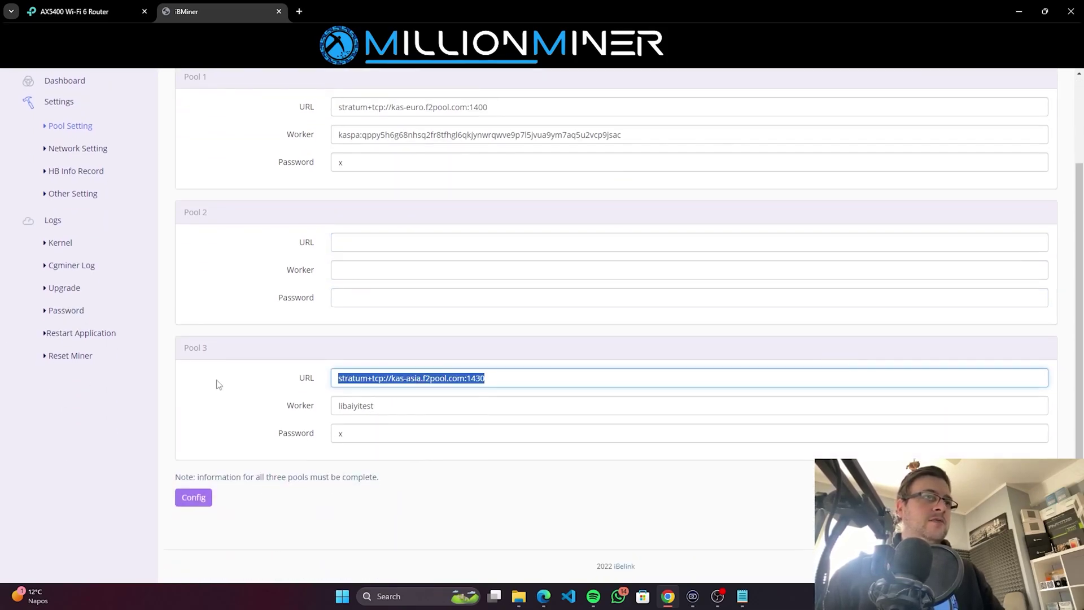
key("BackSpace")
key("Tab")
key("BackSpace")
key("Tab")
key("BackSpace")
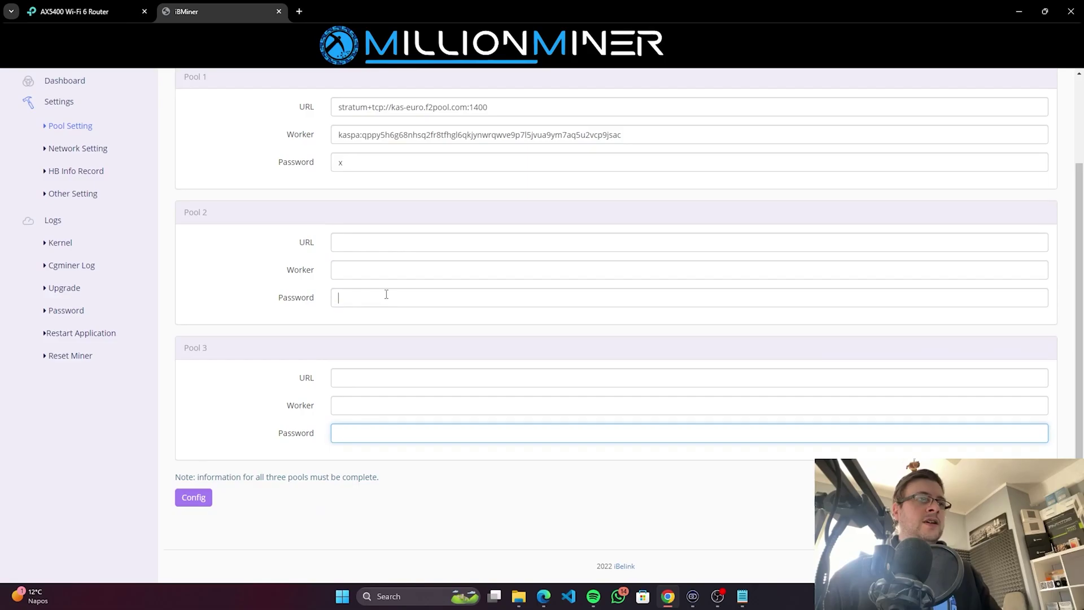
left_click(385, 296)
scroll(384, 296, "up", 2)
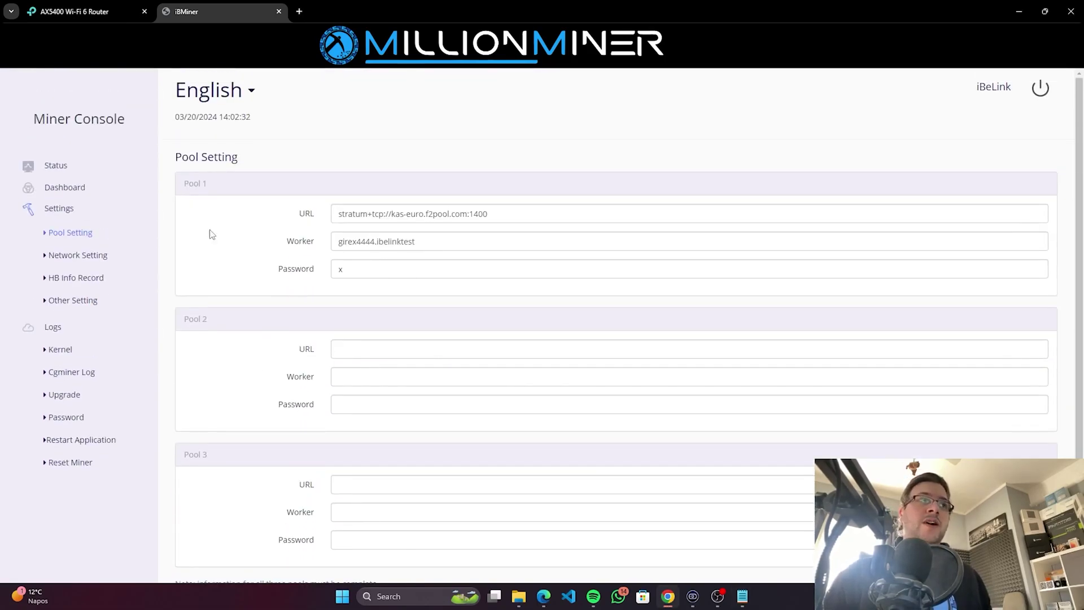
scroll(212, 266, "down", 1)
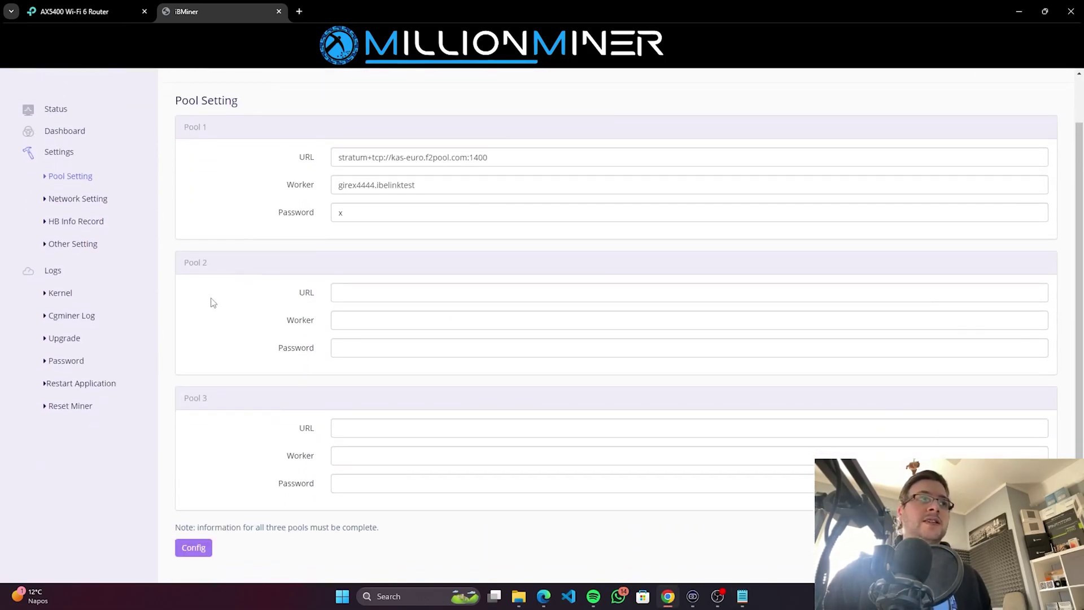
triple_click(196, 261)
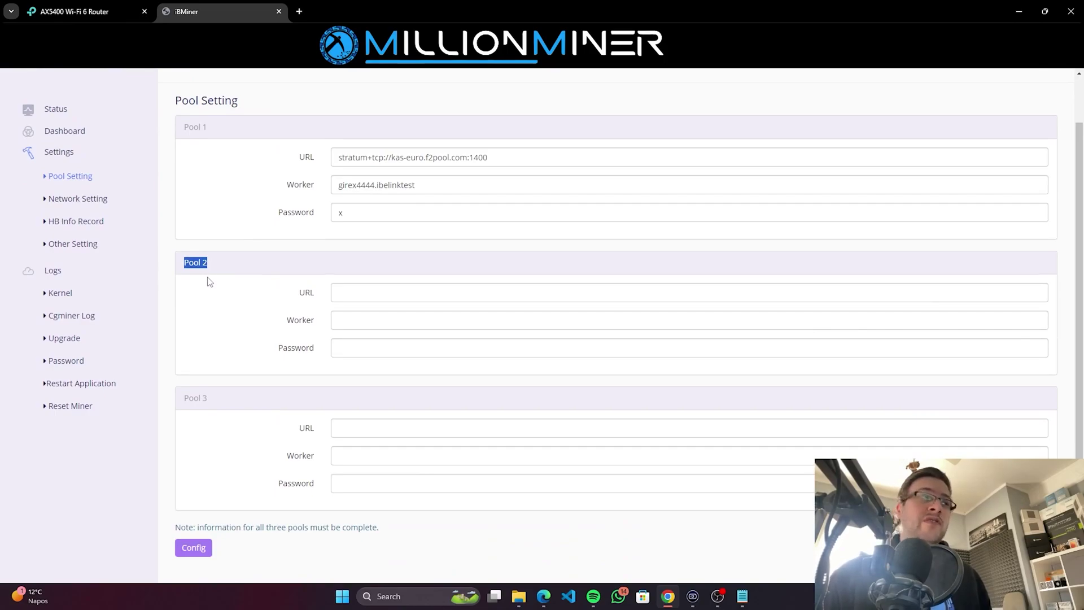
scroll(207, 281, "down", 1)
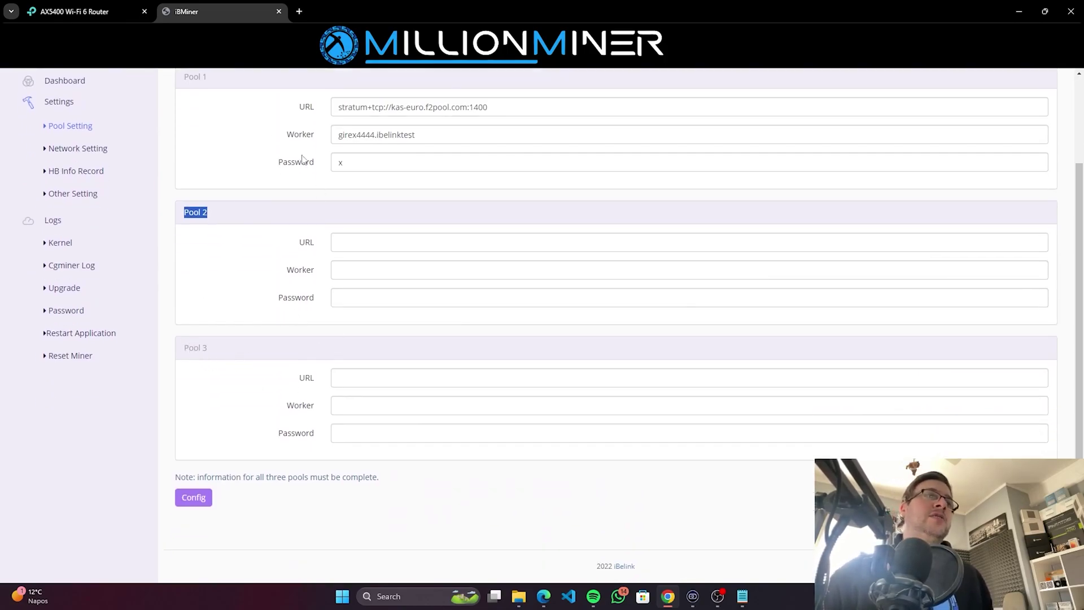
scroll(209, 508, "up", 2)
scroll(226, 494, "down", 2)
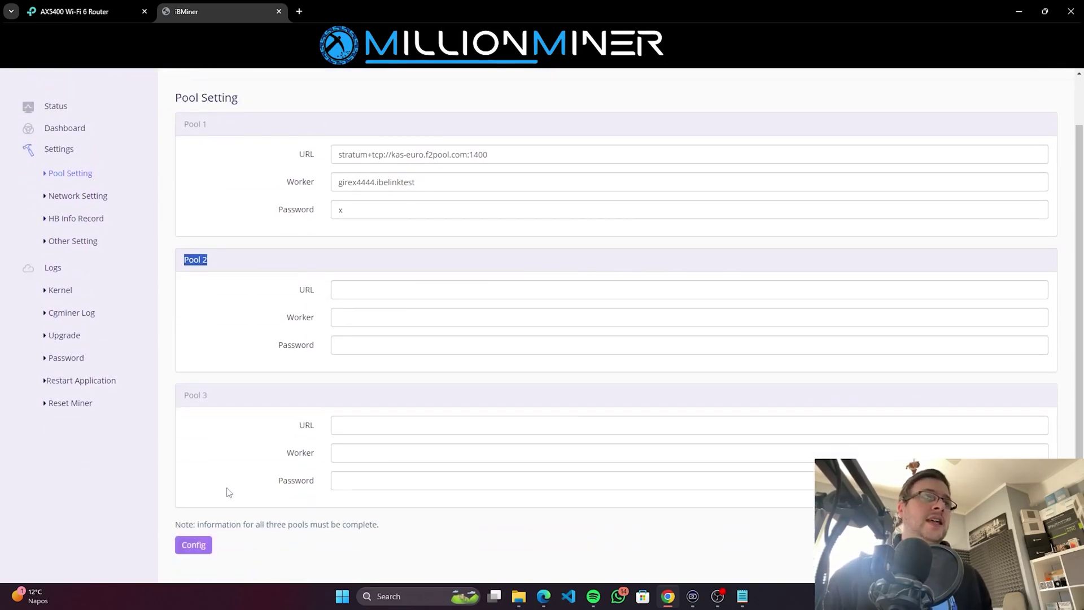
left_click(193, 499)
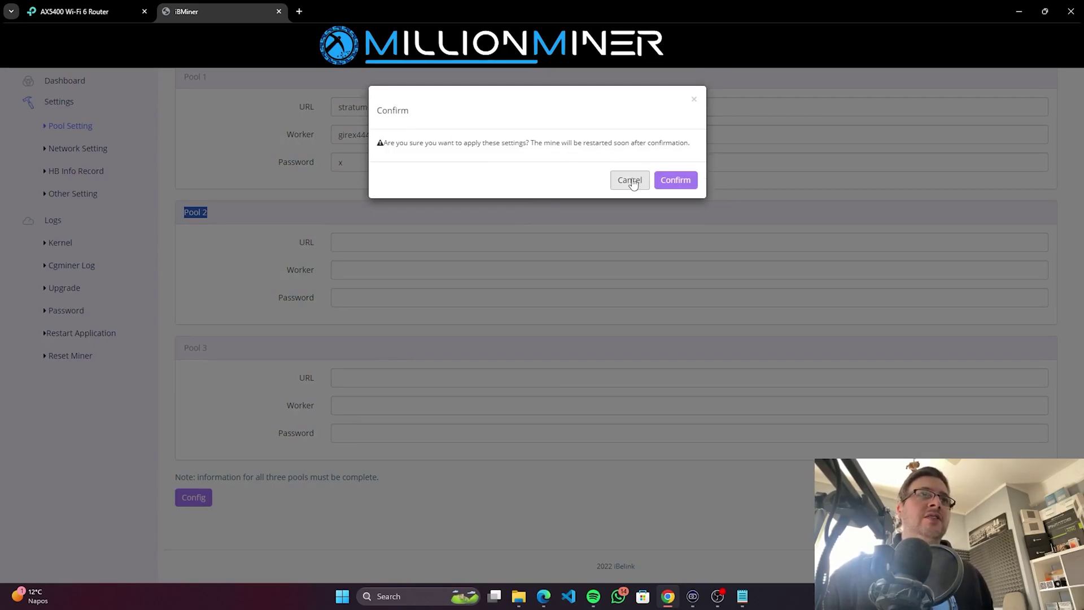
Step: Confirm applying the settings and restarting the miner, then log back in
left_click(677, 179)
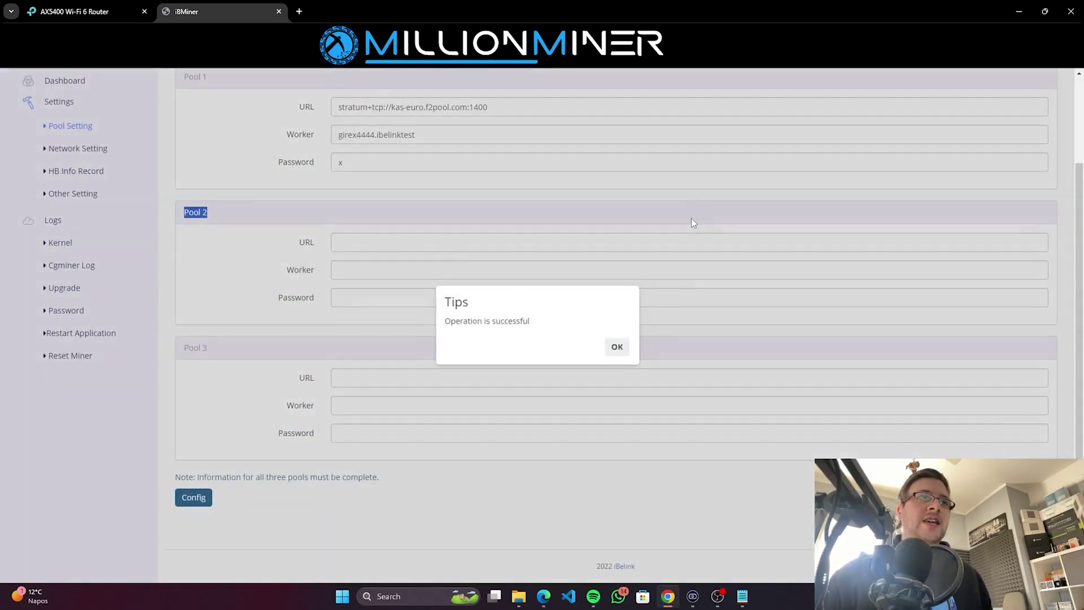
left_click(610, 348)
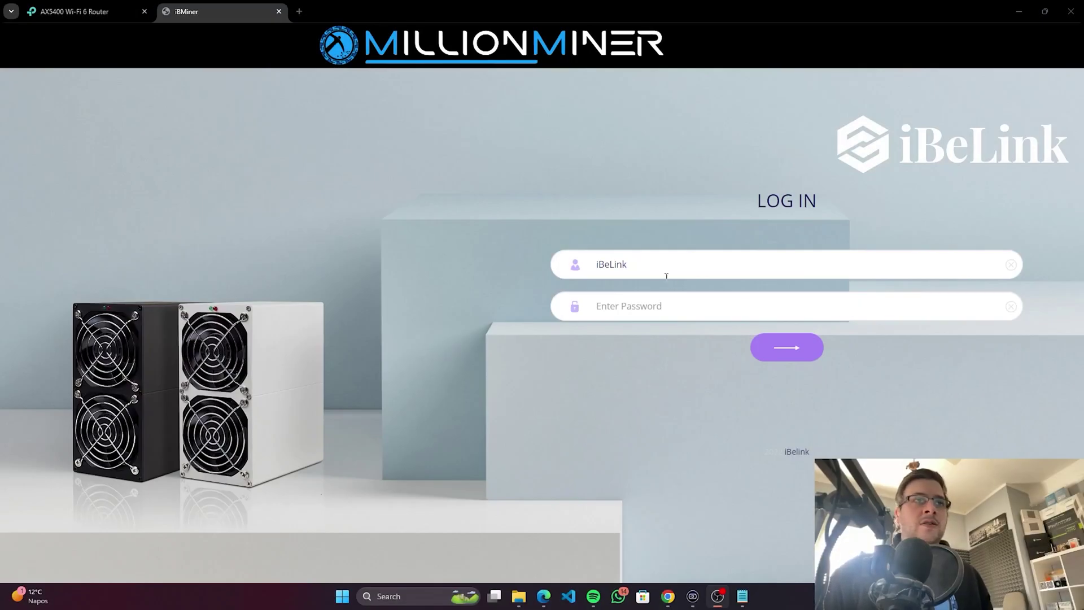
left_click(649, 307)
type("admin")
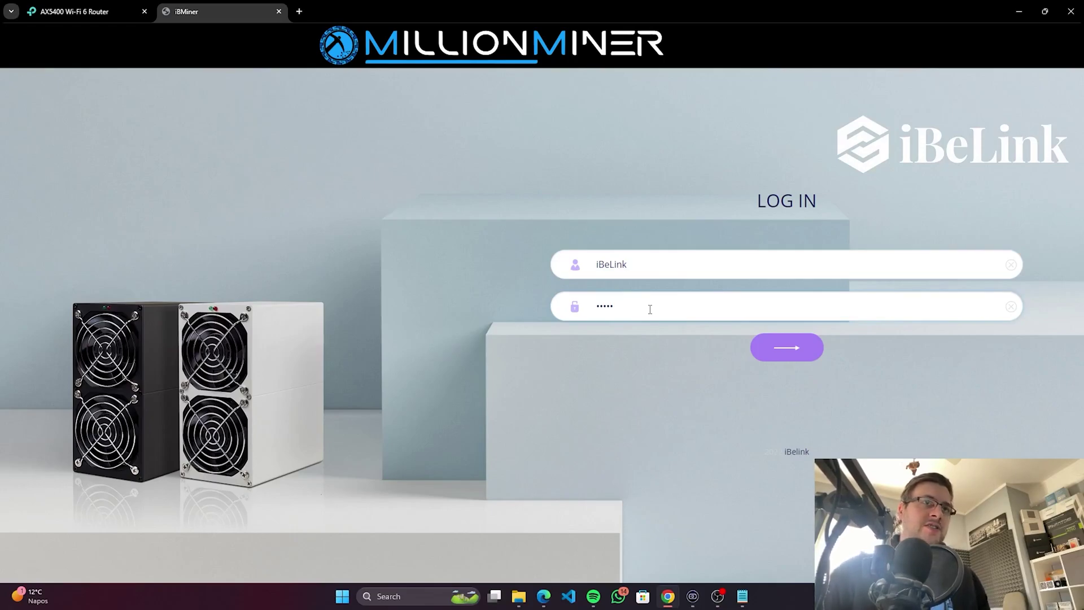
left_click(786, 347)
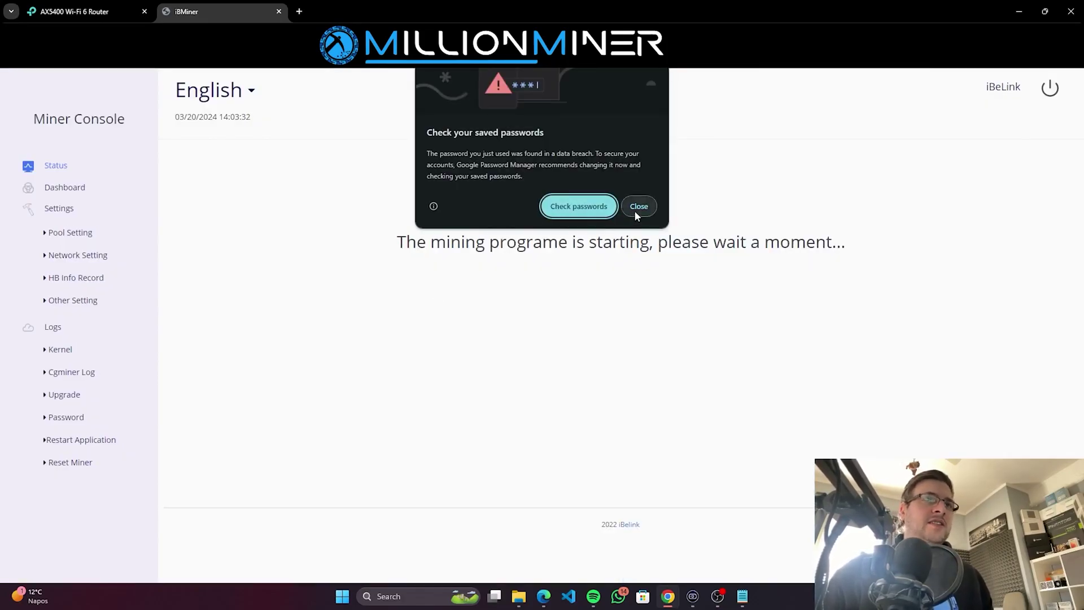
Step: Dismiss the saved-passwords notice and save the miner login in Chrome
left_click(637, 206)
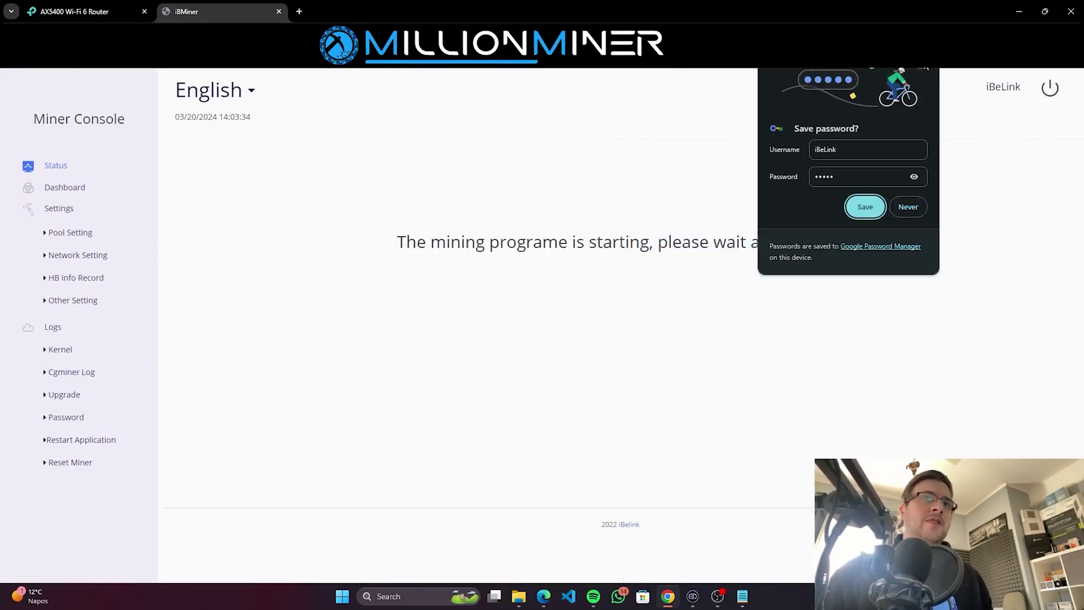
left_click(864, 207)
left_click(79, 255)
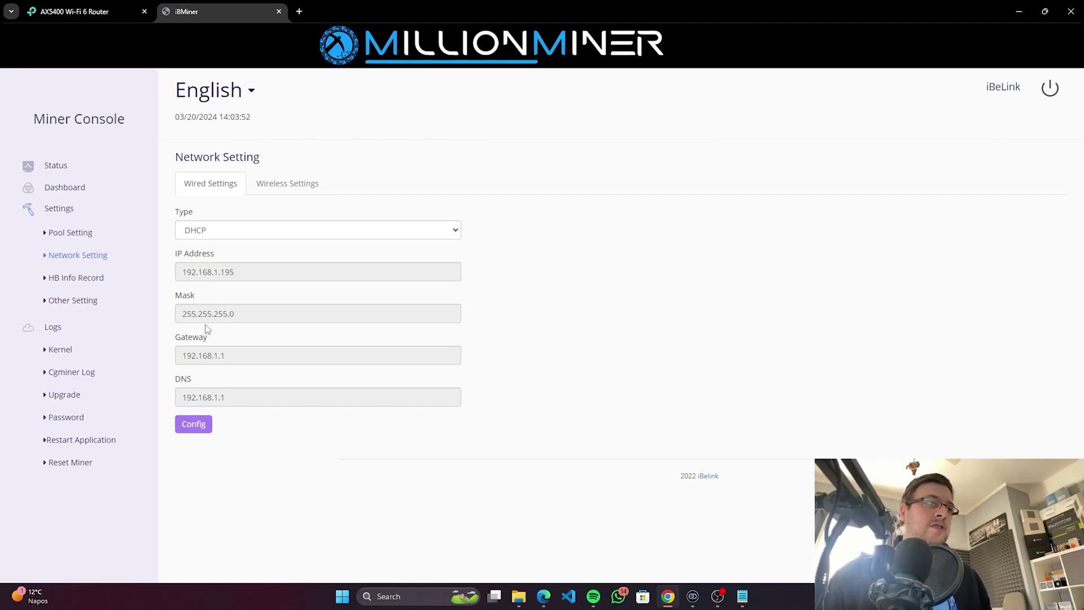
Step: Check the network connection Type dropdown and leave it on DHCP
left_click(200, 230)
left_click(202, 230)
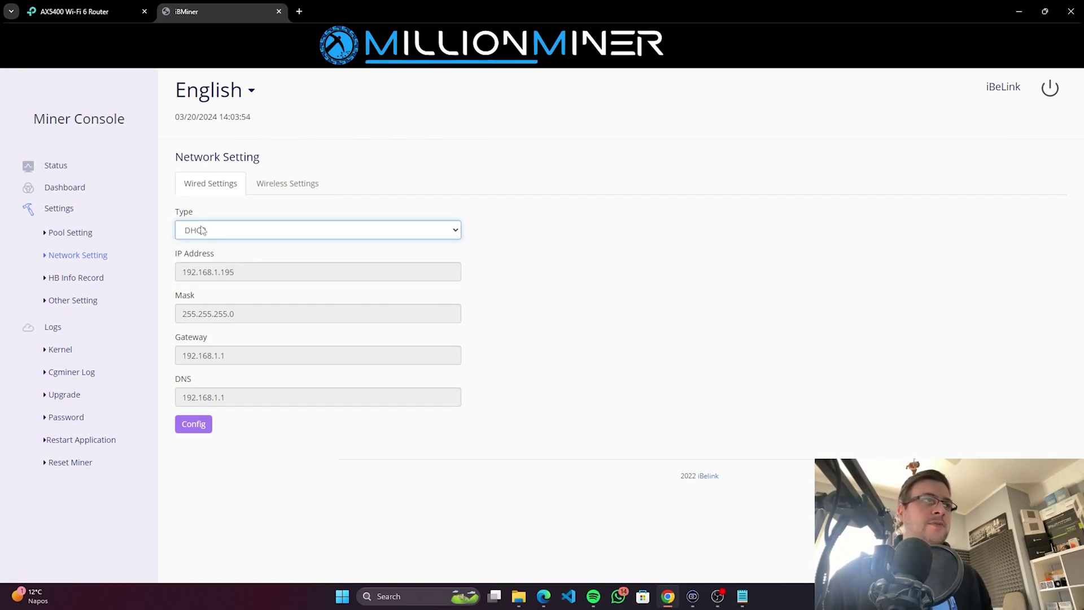
left_click(533, 212)
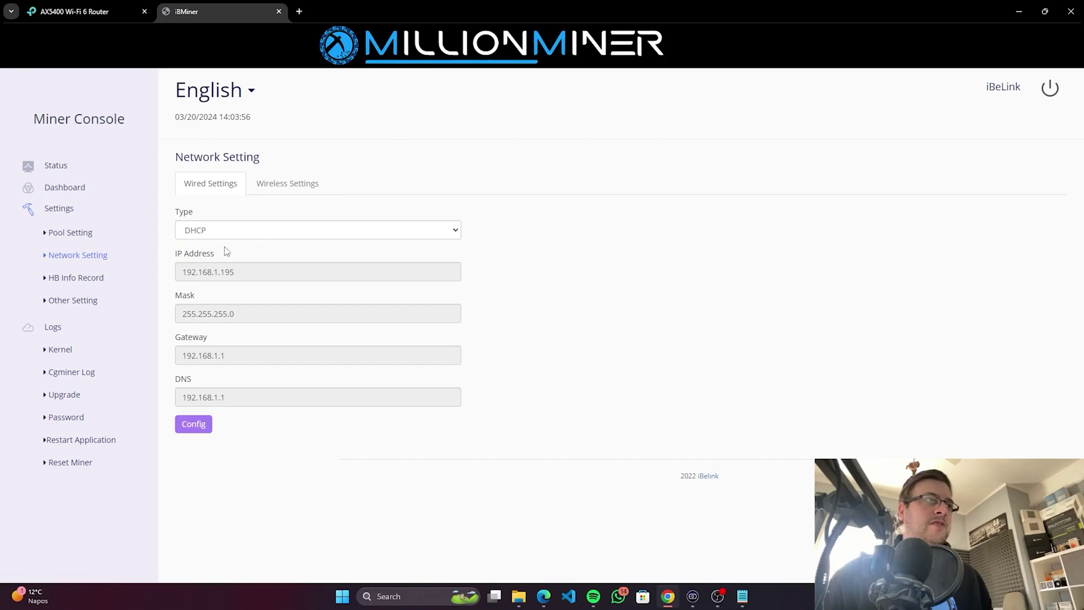
Step: Inspect HB Info Record's serial number without changes, then view Other Setting and Pool Setting
left_click(79, 279)
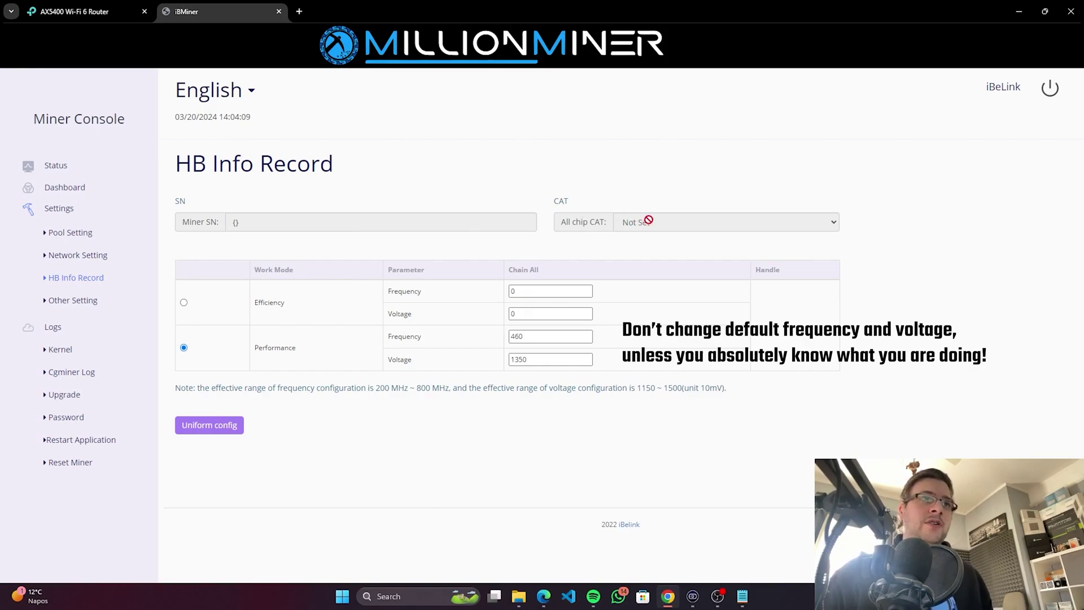
left_click(352, 220)
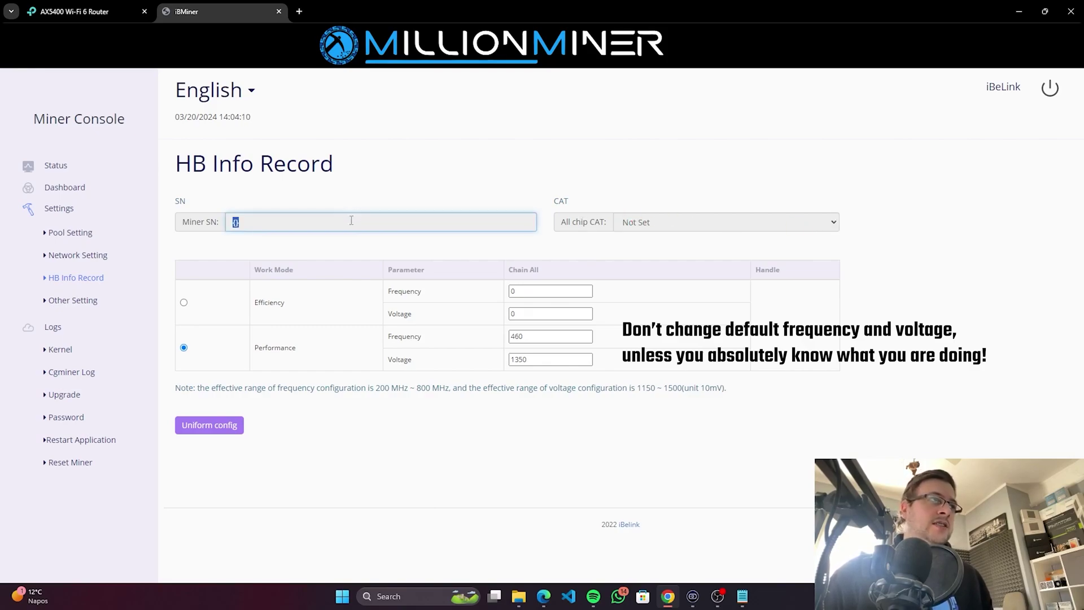
left_click(340, 259)
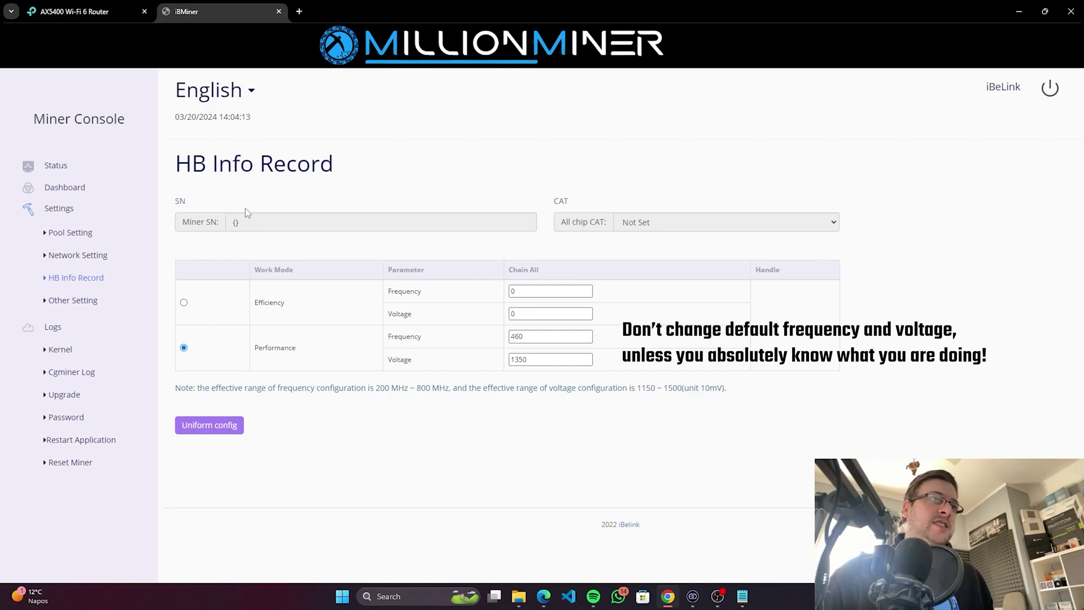
left_click(71, 305)
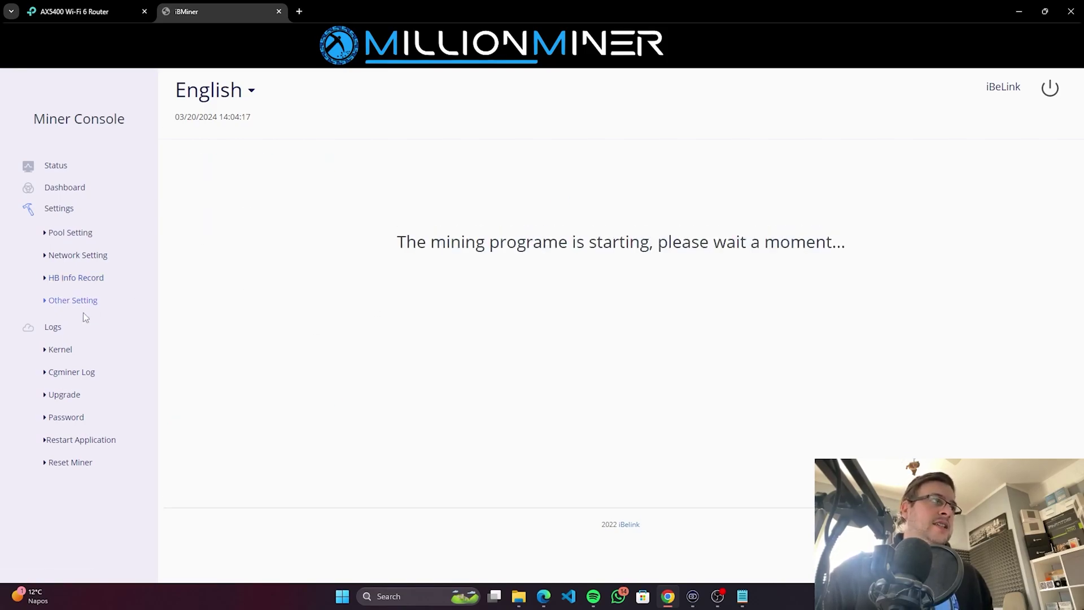
left_click(69, 232)
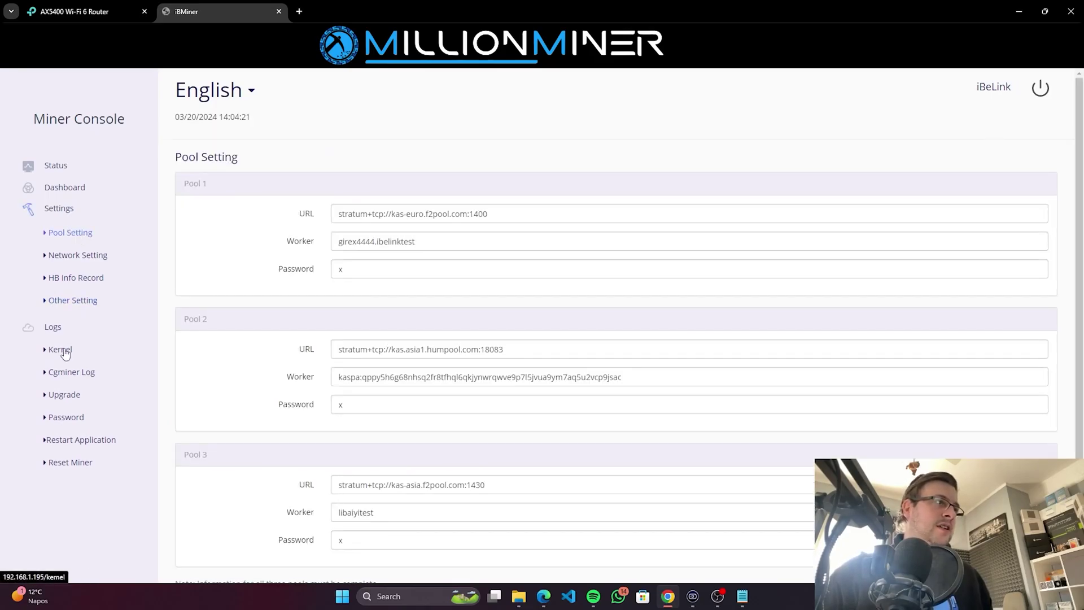
Step: View the Kernel log, Upgrade, Password, Restart Application and Reset Miner pages
left_click(65, 351)
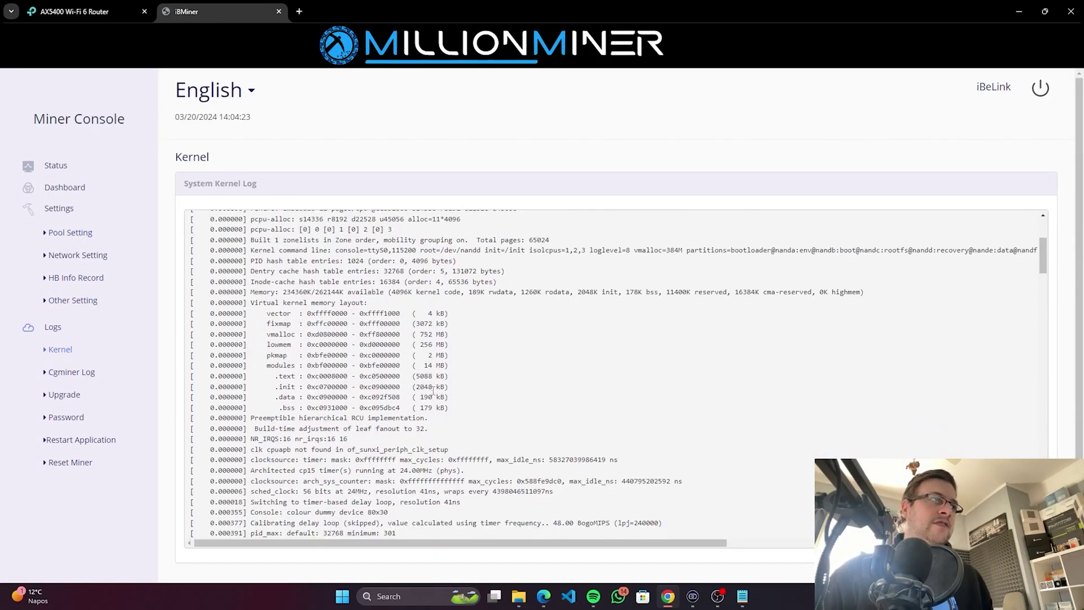
left_click(64, 394)
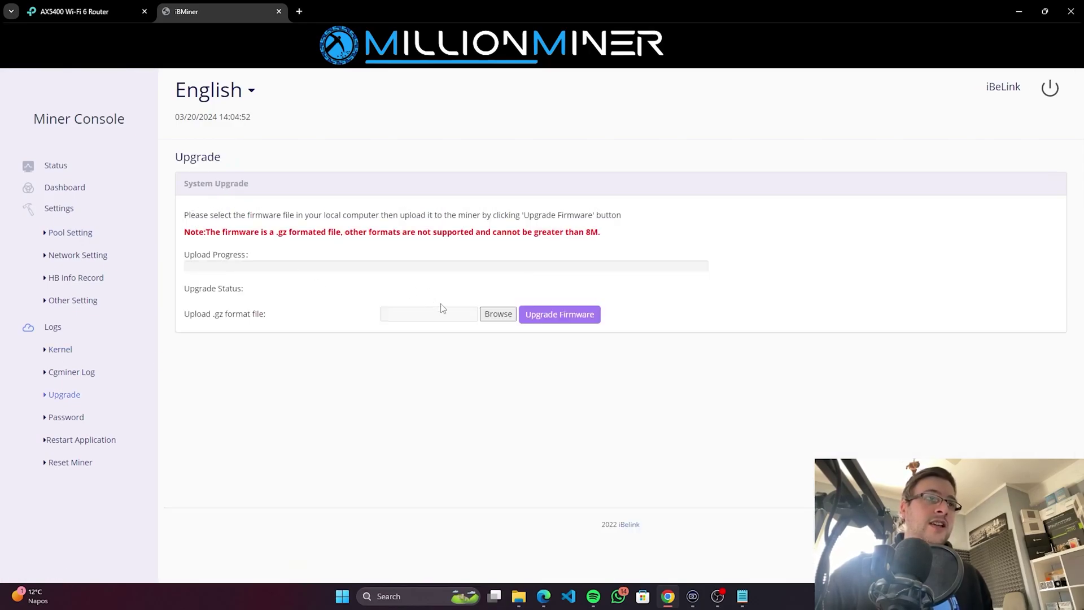
left_click(66, 417)
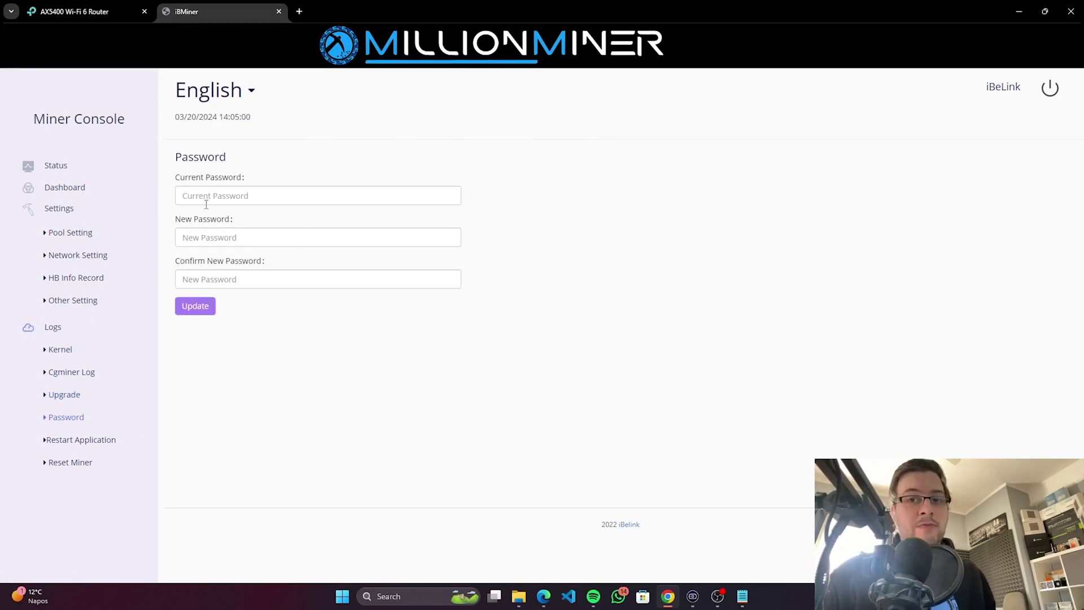
left_click(81, 440)
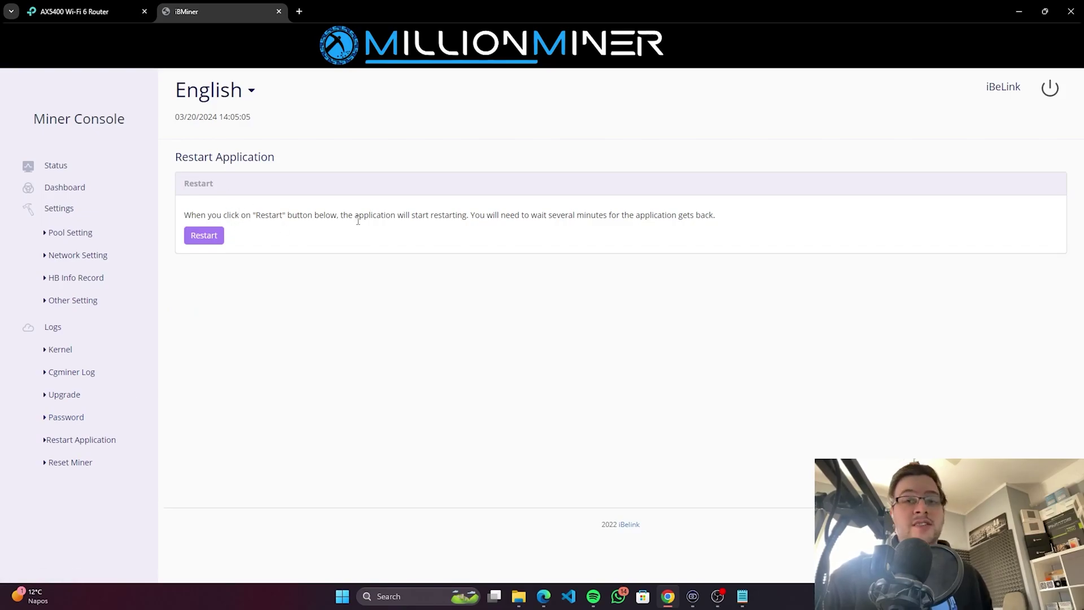
left_click(75, 462)
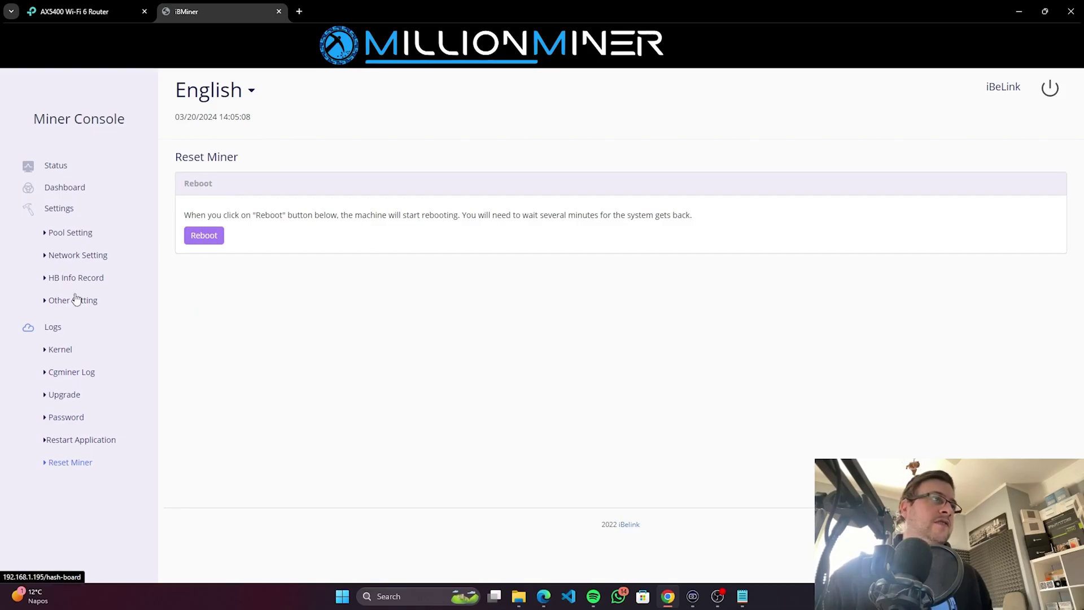
left_click(73, 447)
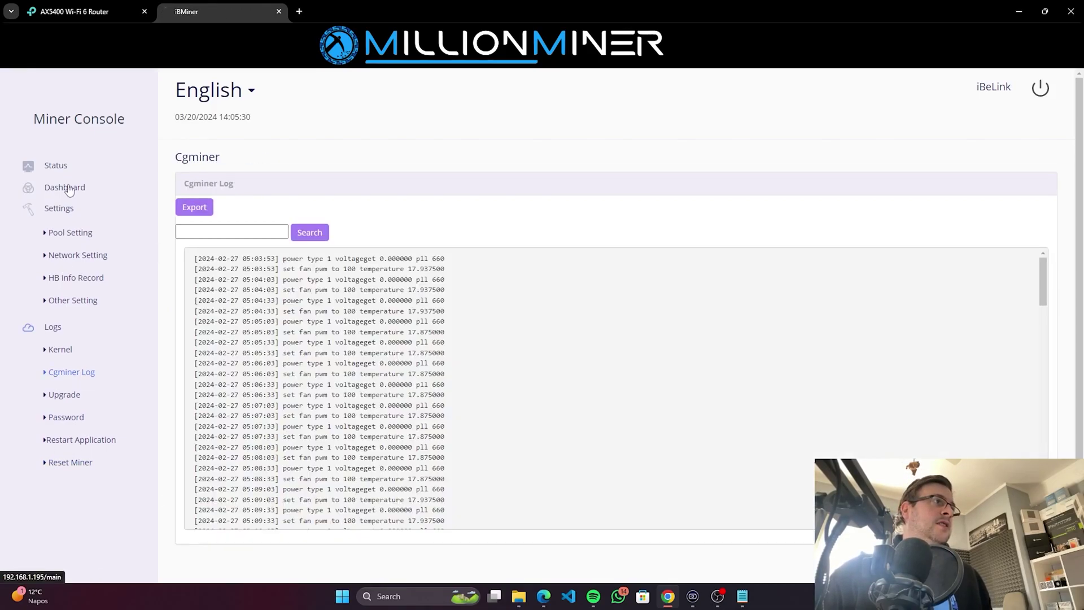
Step: Open the Dashboard and inspect memory: 26.6% used, 62.0% free, 11.4% cached
left_click(76, 186)
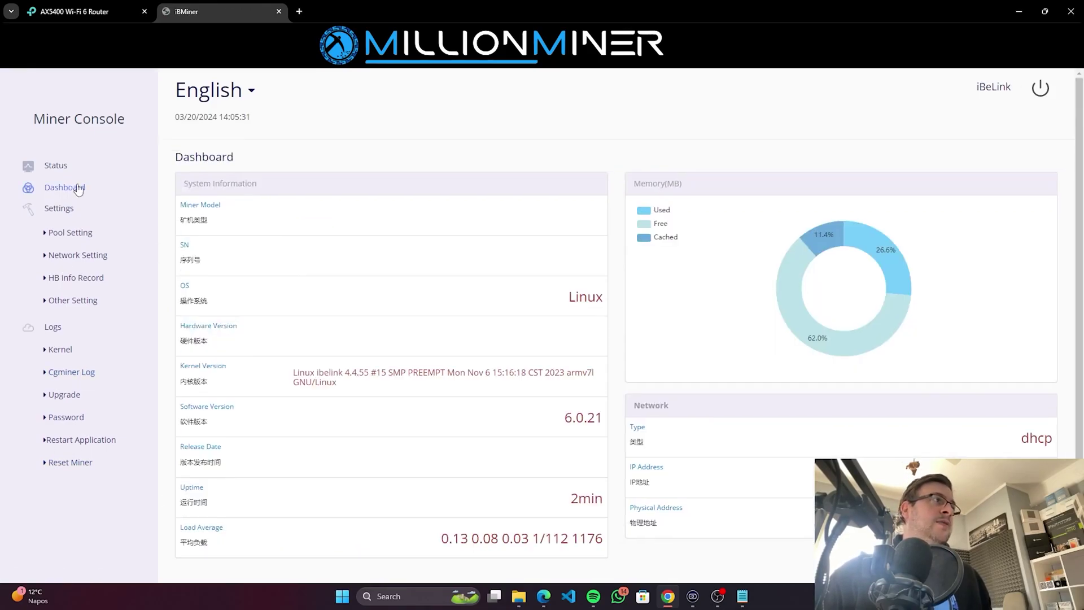
scroll(666, 215, "down", 1)
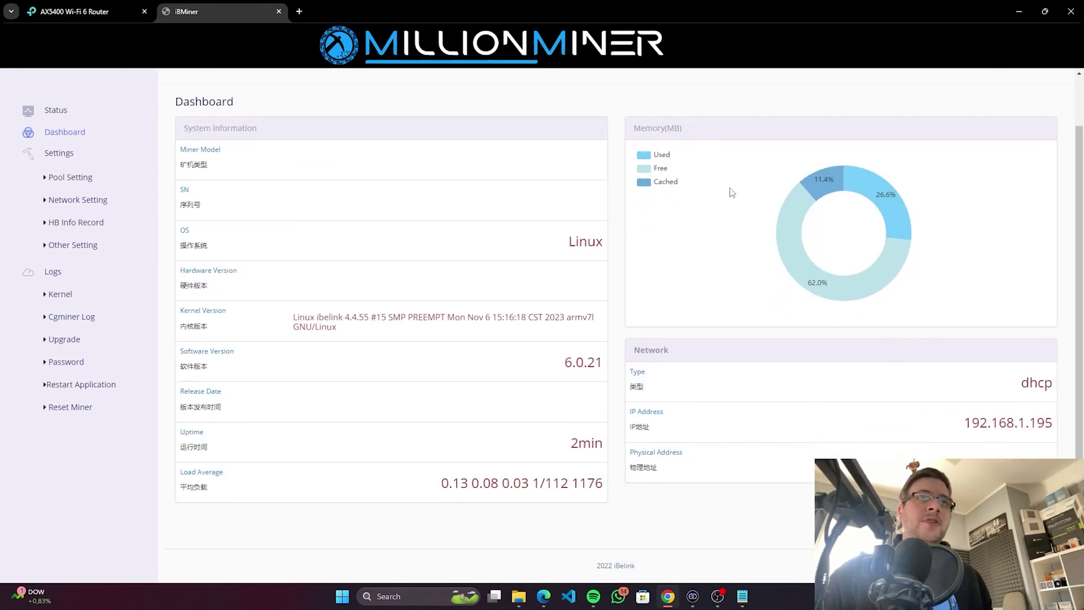
scroll(672, 186, "up", 1)
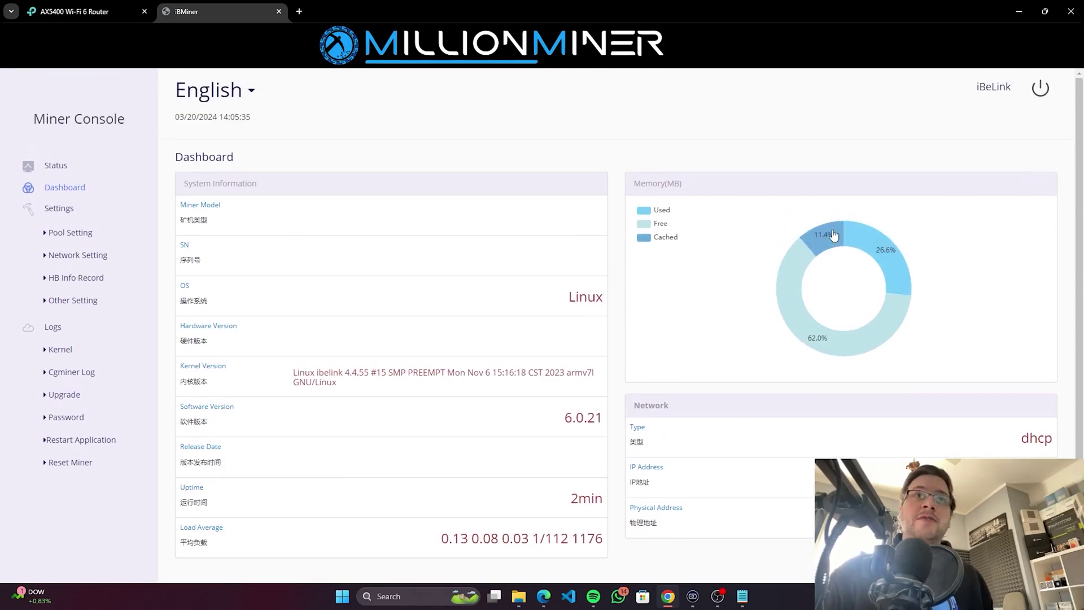
mouse_move(870, 247)
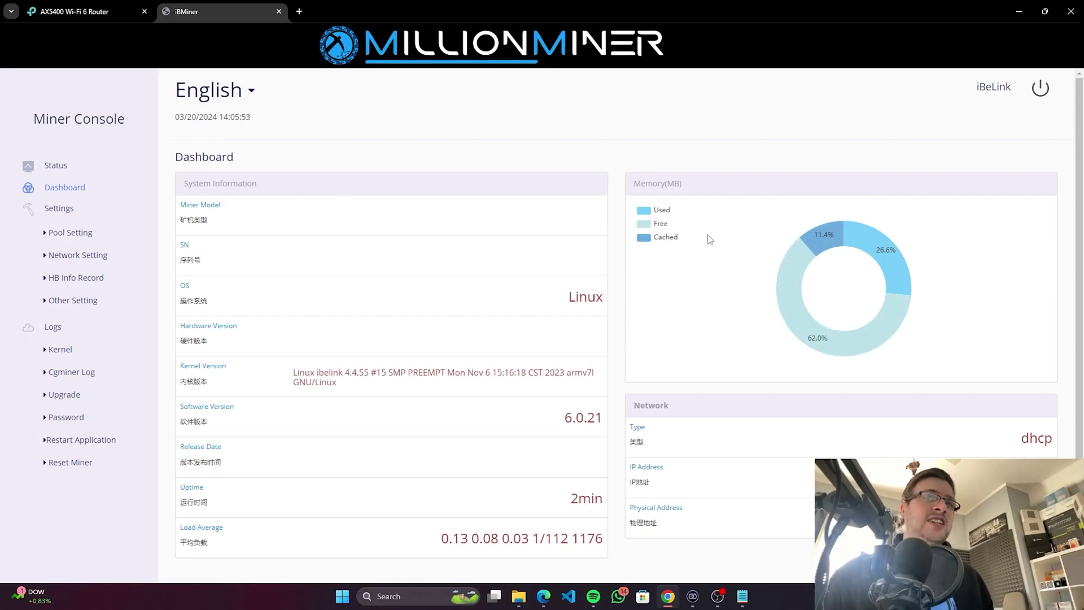
mouse_move(899, 325)
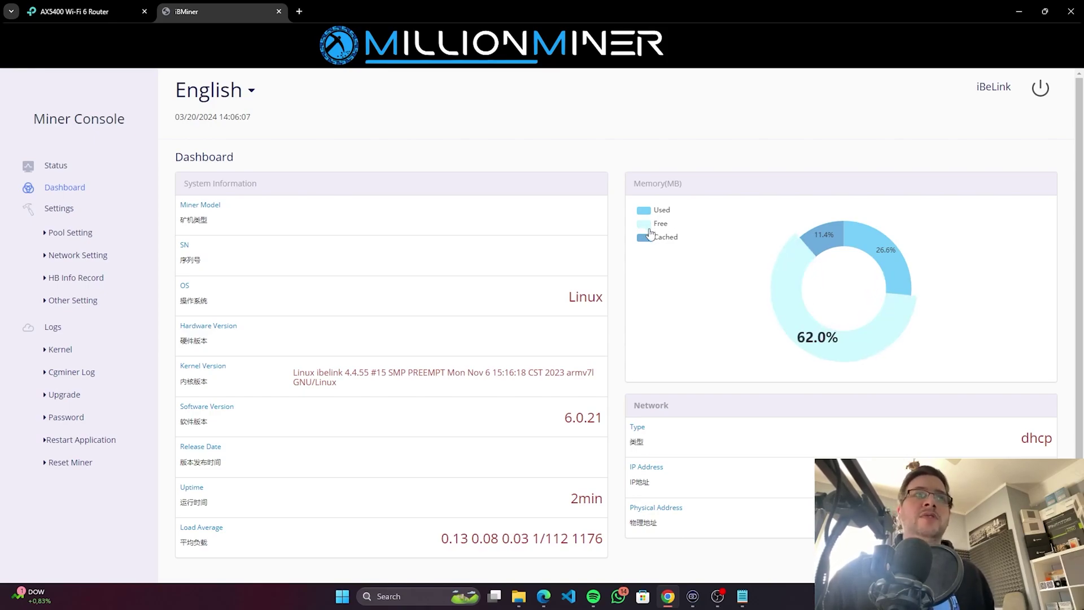
scroll(762, 297, "down", 1)
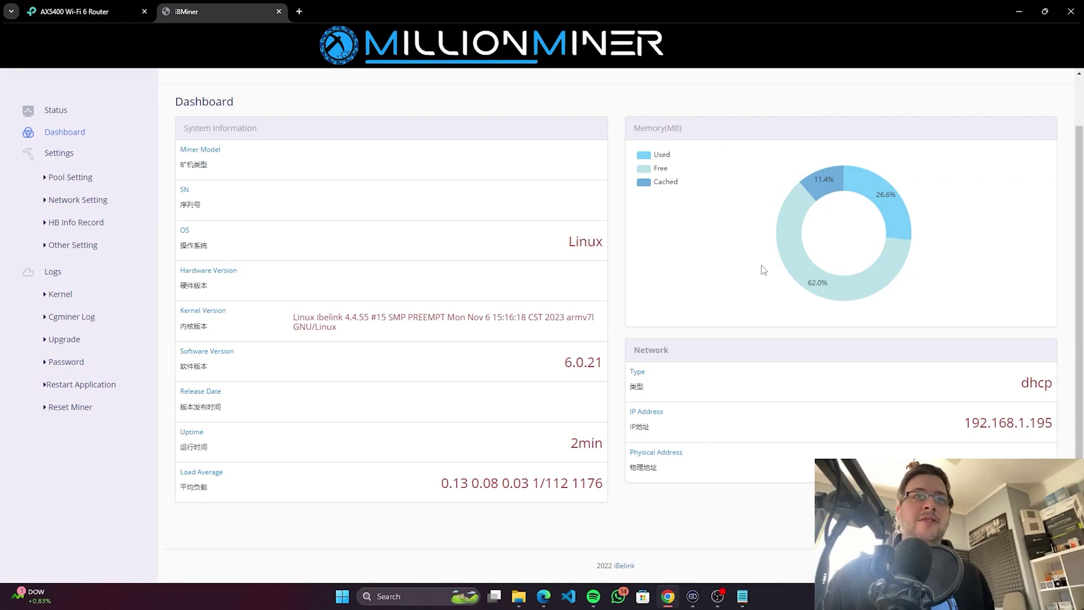
Step: Highlight the Dashboard's kernel version, software version 6.0.21, uptime and load values
scroll(367, 400, "up", 1)
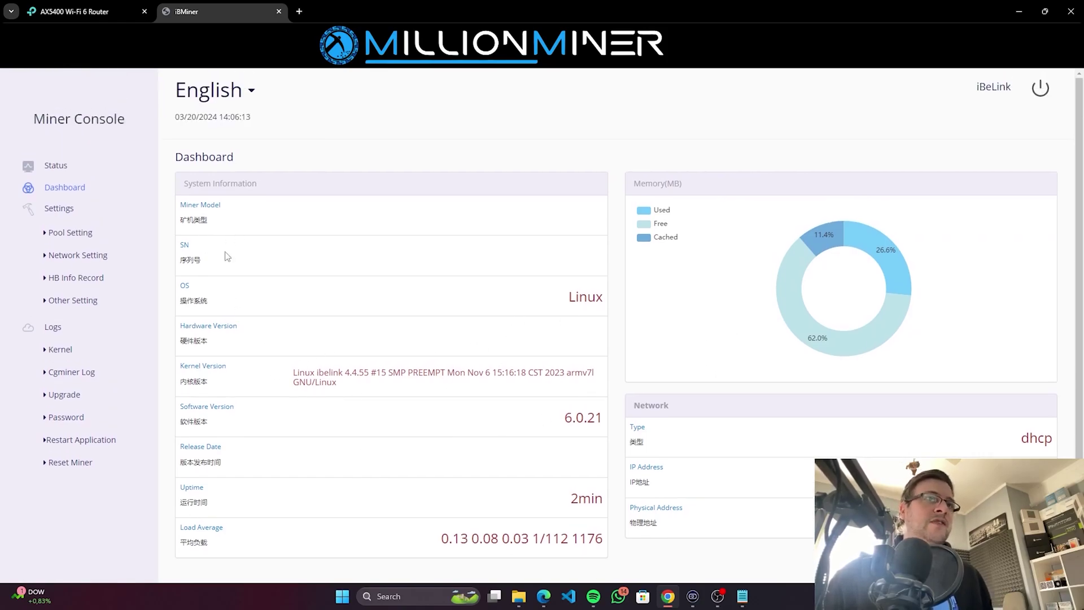
scroll(429, 287, "down", 1)
key("ctrl+a")
left_click(521, 247)
left_click_drag(289, 320, 373, 333)
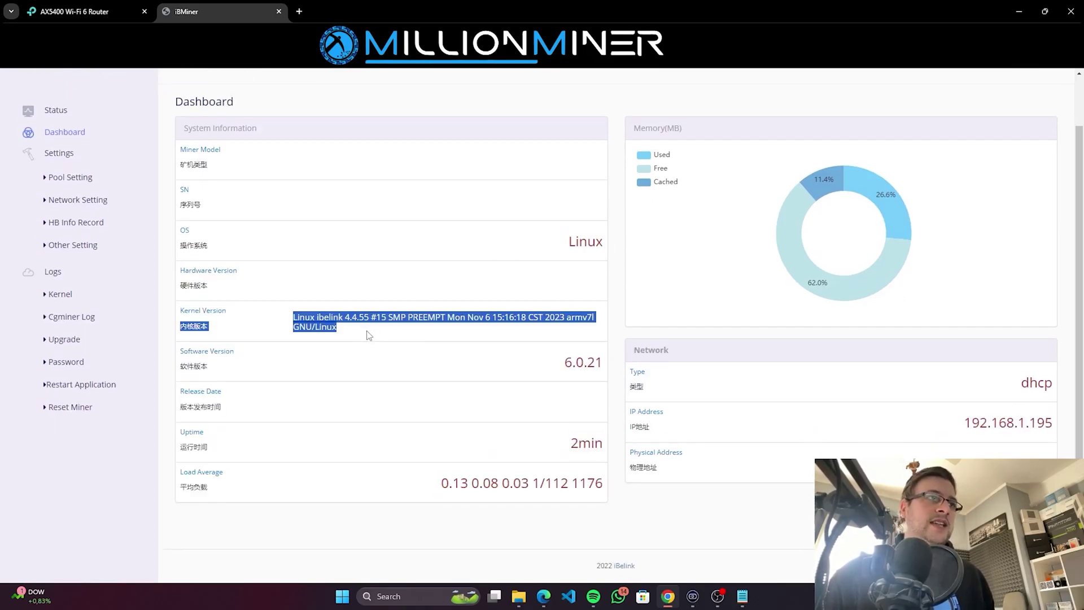
left_click(435, 340)
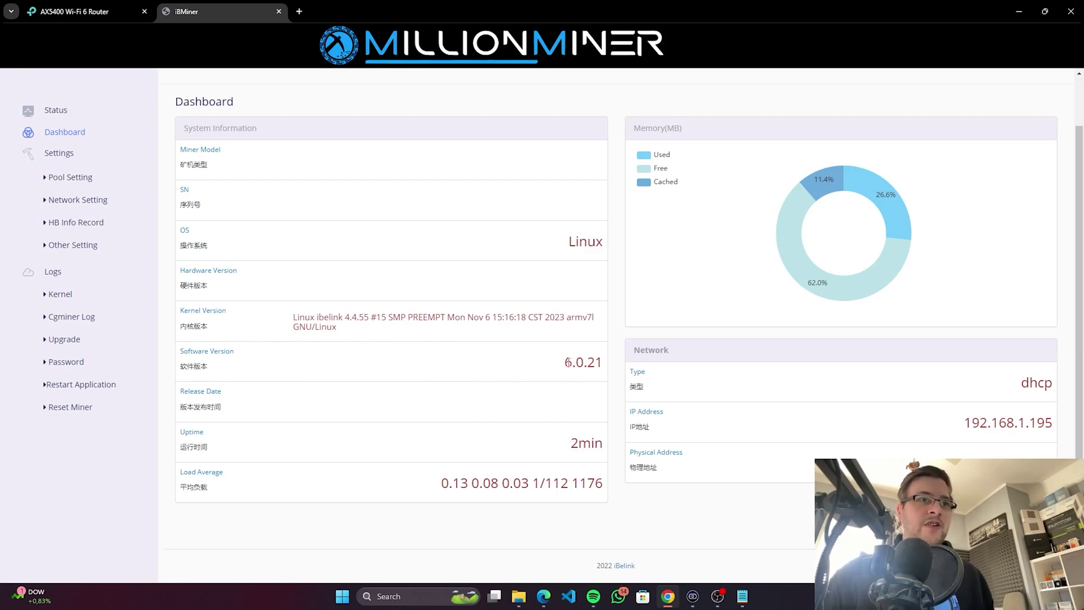
left_click_drag(565, 362, 597, 361)
left_click(607, 365)
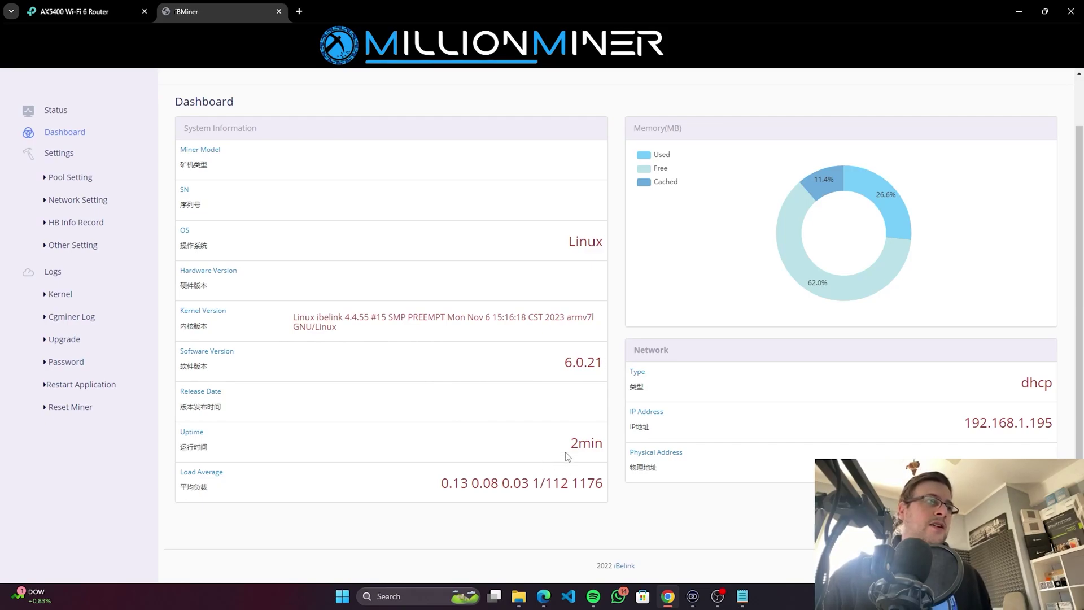
left_click_drag(567, 456, 726, 464)
left_click(757, 465)
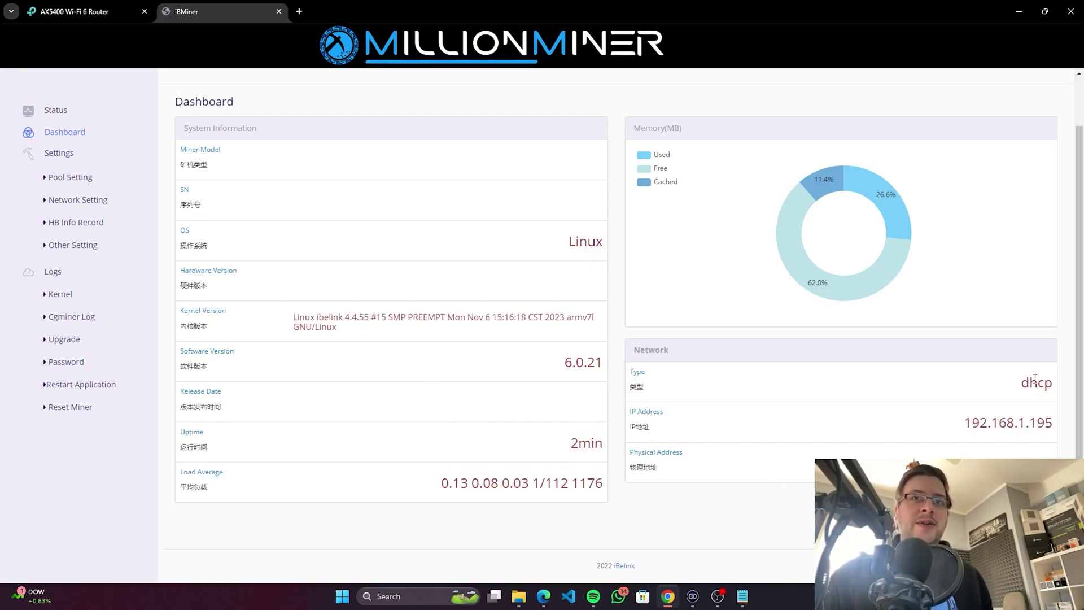
scroll(617, 454, "up", 2)
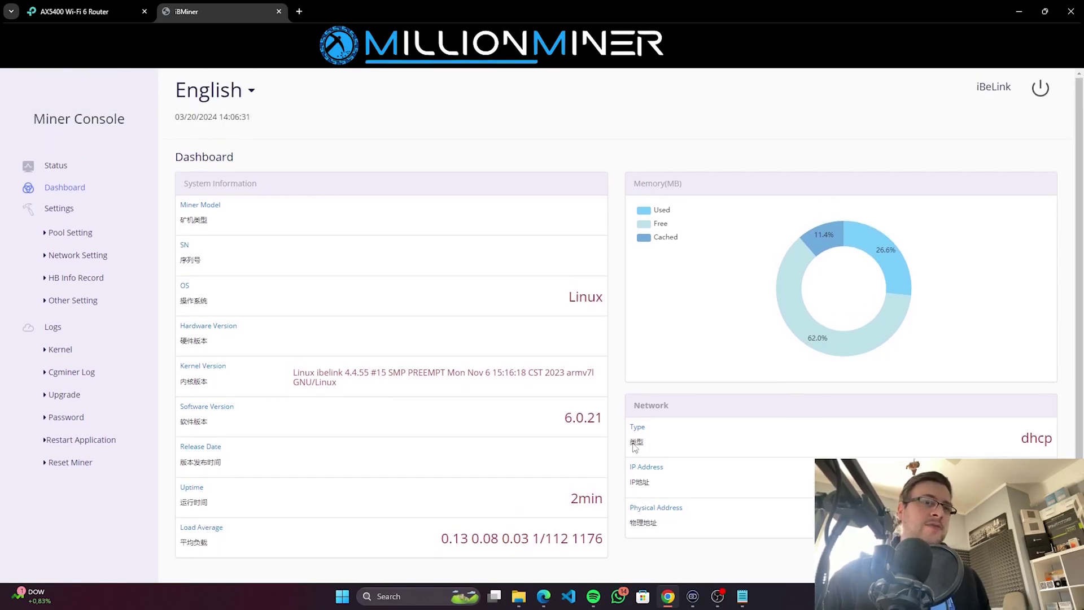